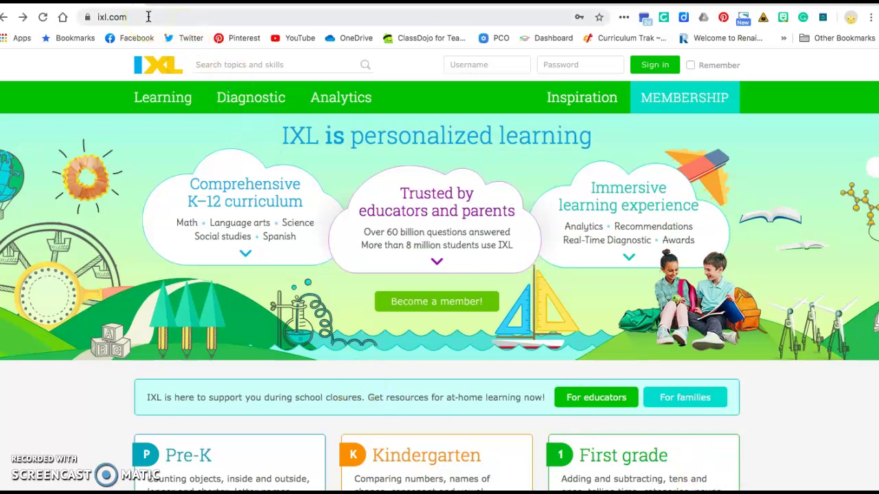
# Step: Sign in to IXL with the guest student's username and password
pyautogui.click(460, 66)
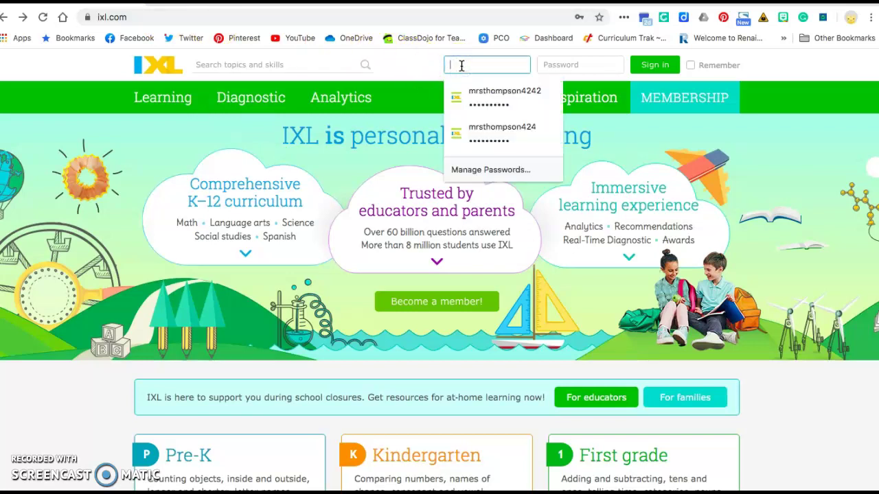
pyautogui.write('gueststudent')
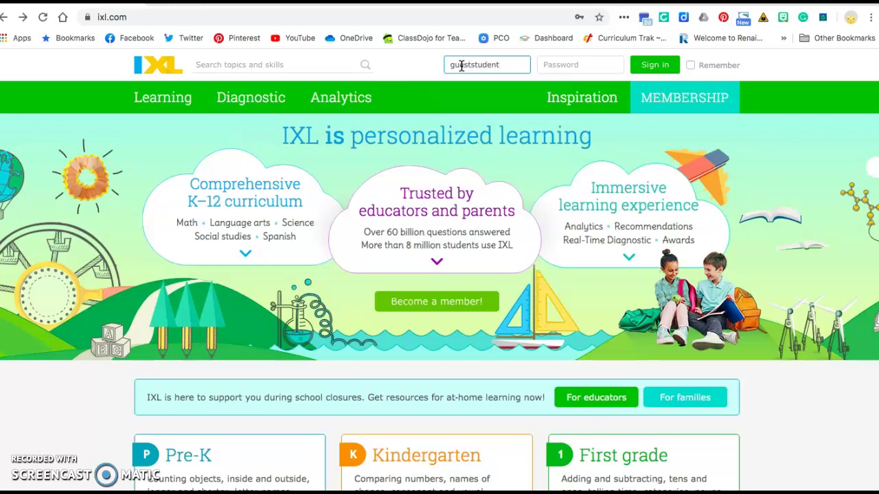
pyautogui.write('2351')
pyautogui.press('Tab')
pyautogui.write('••')
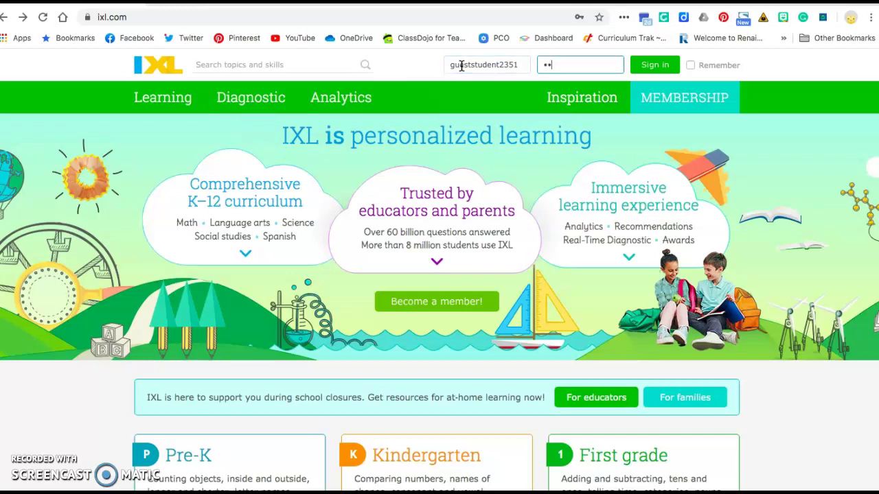
pyautogui.write('•••••')
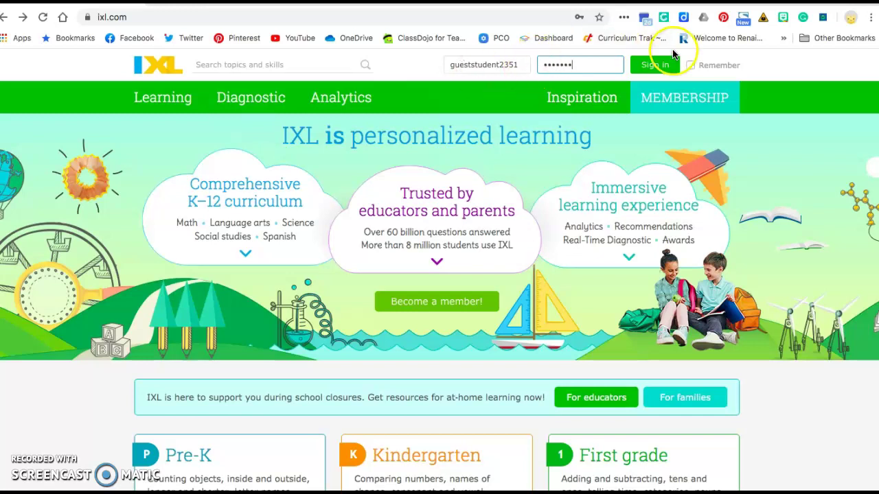
pyautogui.click(655, 64)
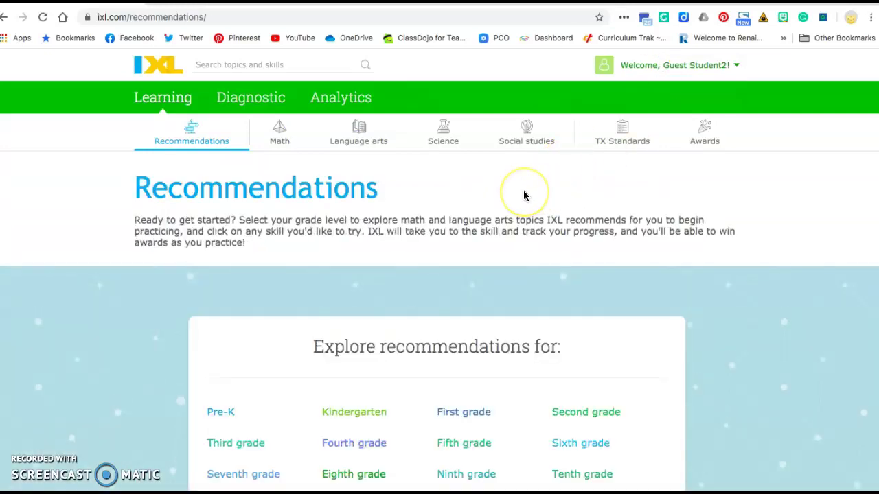
# Step: Browse the Recommendations page's grade levels, Pre-K through Tenth grade
pyautogui.scroll(-2, 524, 197)
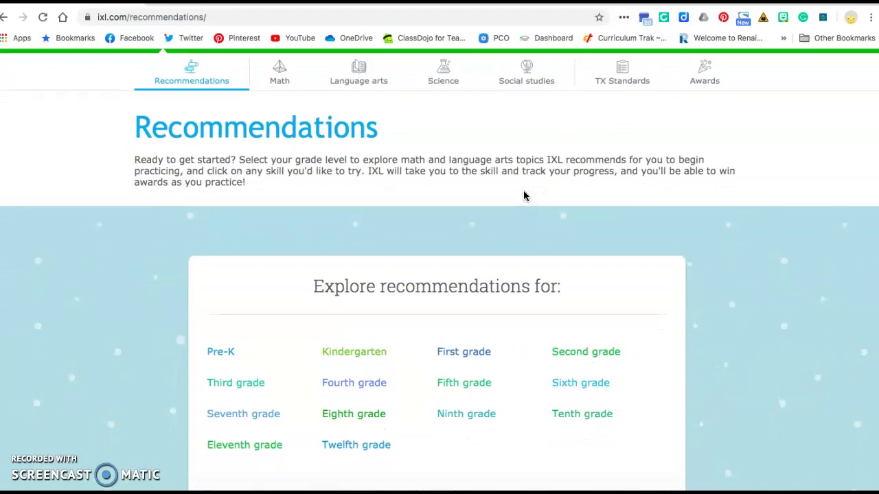
pyautogui.scroll(1, 523, 196)
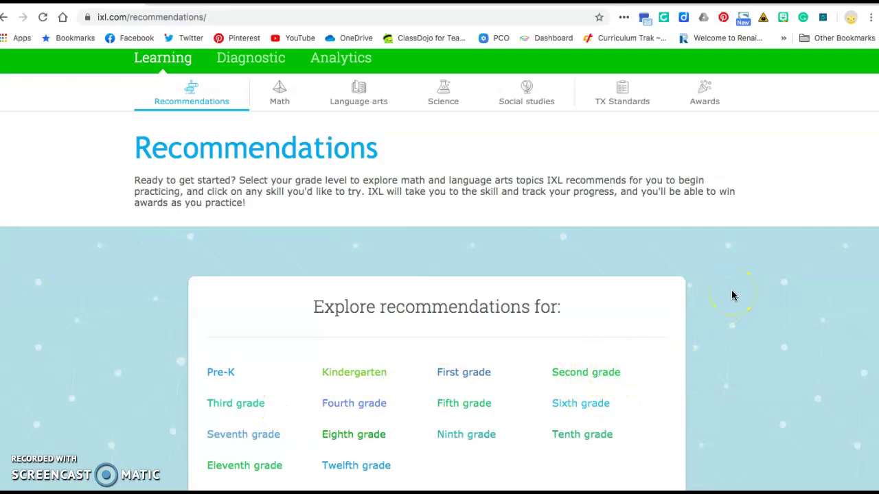
pyautogui.scroll(1, 732, 296)
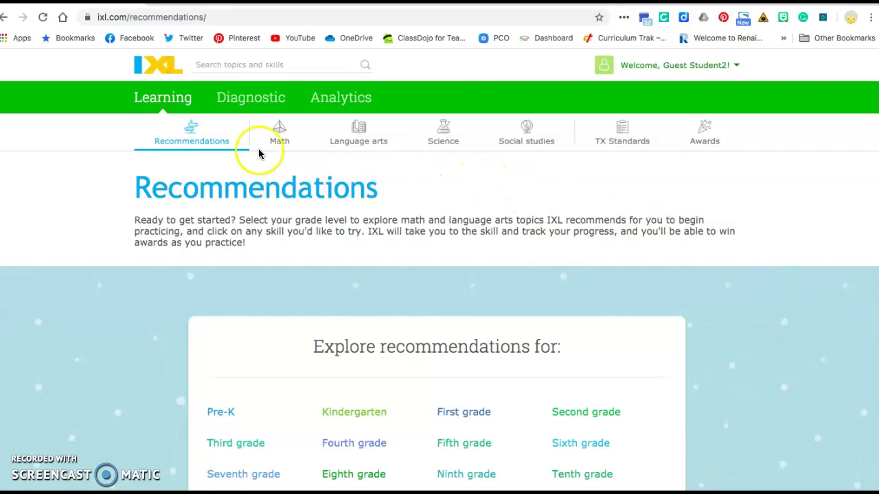
pyautogui.click(254, 110)
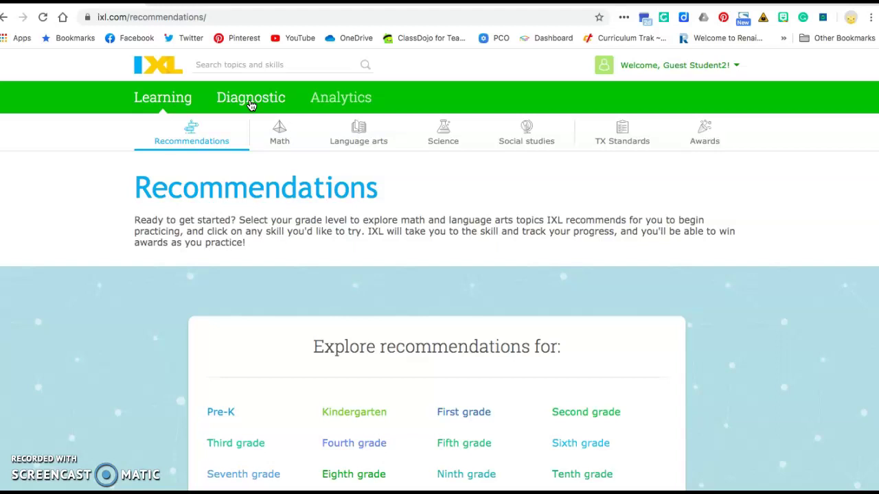
# Step: Go to the Diagnostic section and step into the arena
pyautogui.click(295, 106)
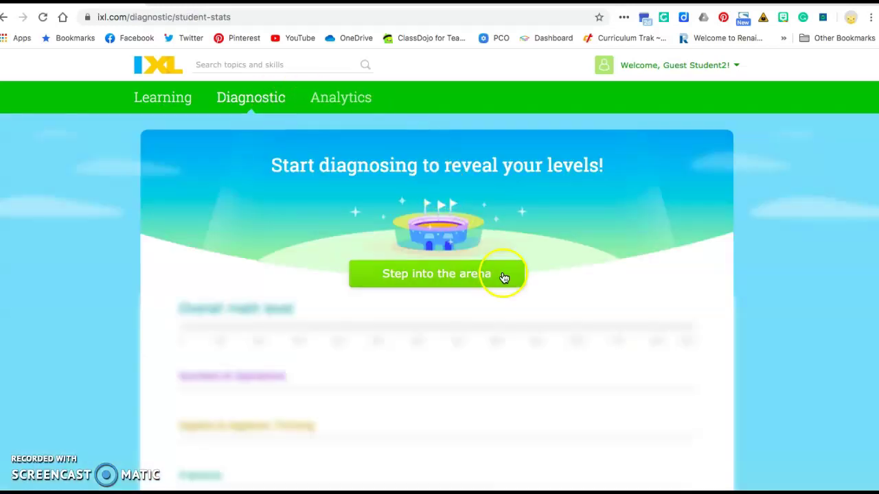
pyautogui.click(440, 283)
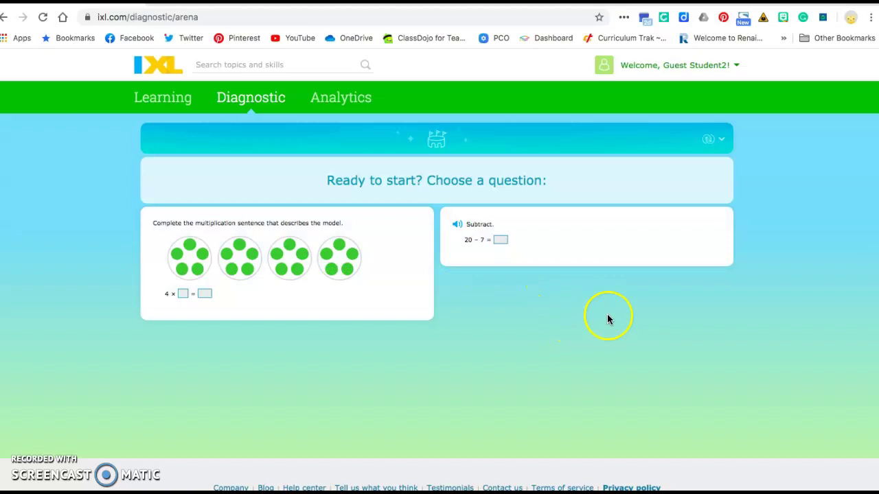
# Step: Pick the dot-model multiplication question and submit 4 × 5 = 20
pyautogui.click(291, 276)
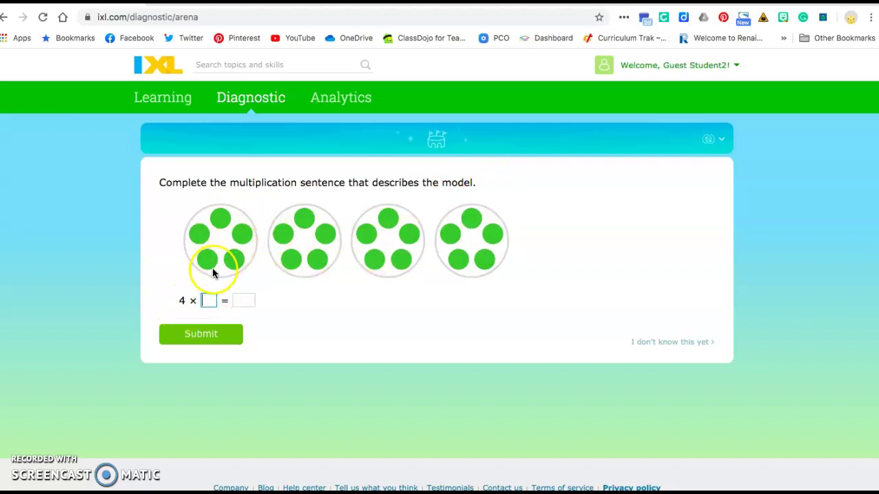
pyautogui.write('5')
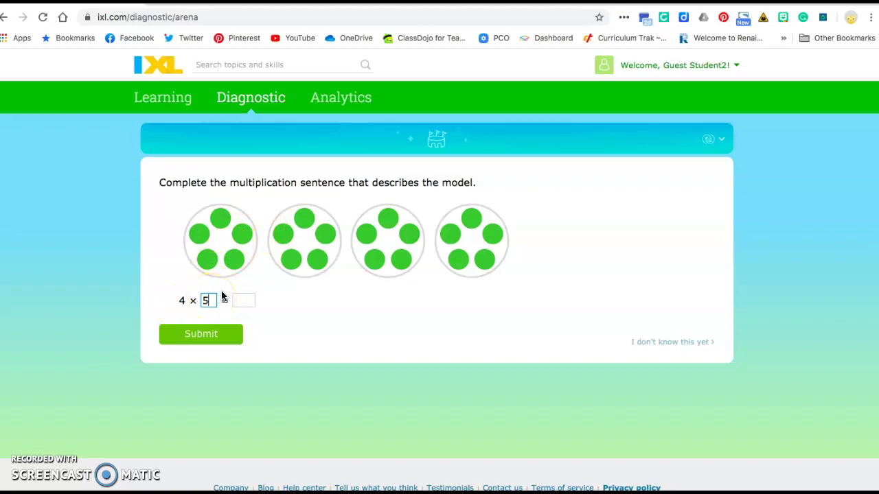
pyautogui.click(239, 294)
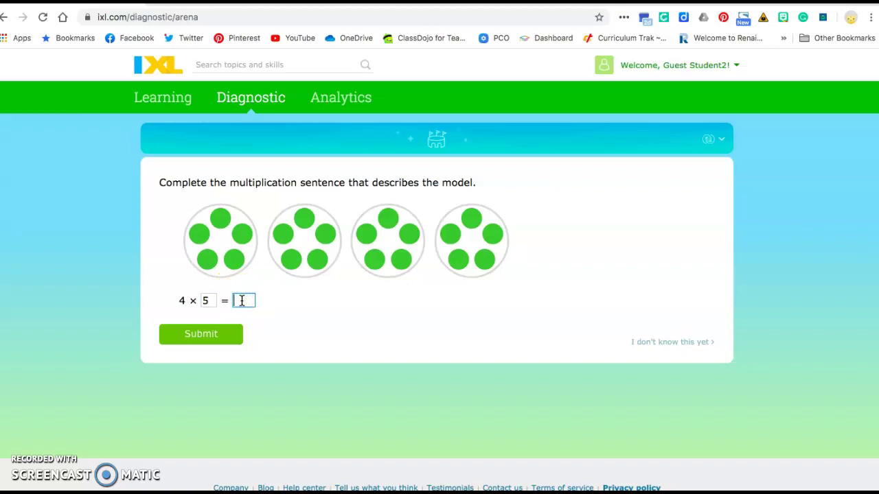
pyautogui.write('20')
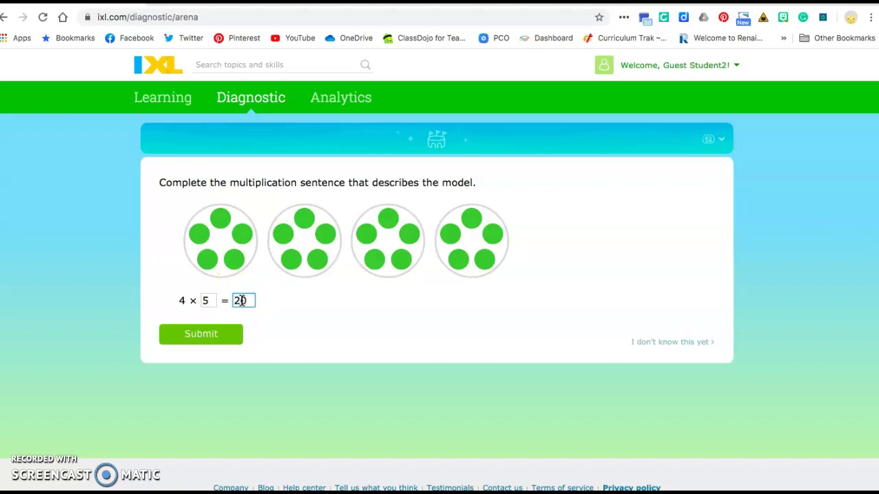
pyautogui.click(195, 337)
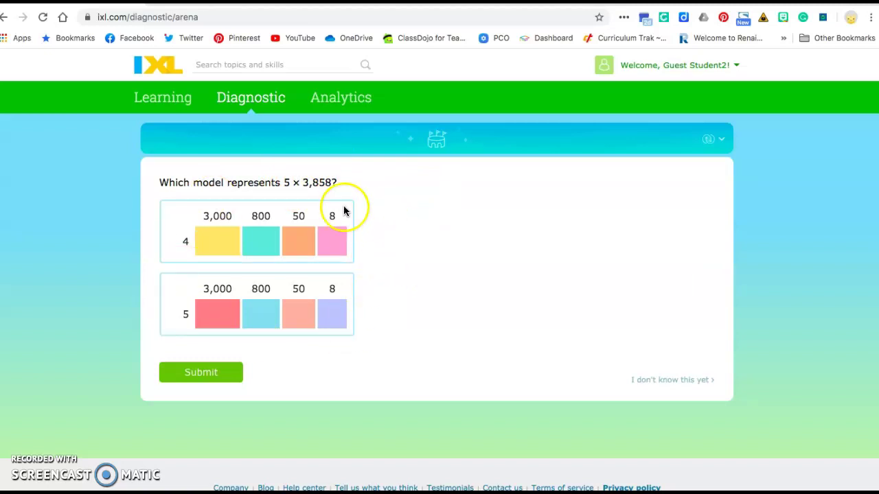
# Step: Try the 4-row model, then skip the 5 × 3,858 question with 'I don't know this yet'
pyautogui.click(312, 210)
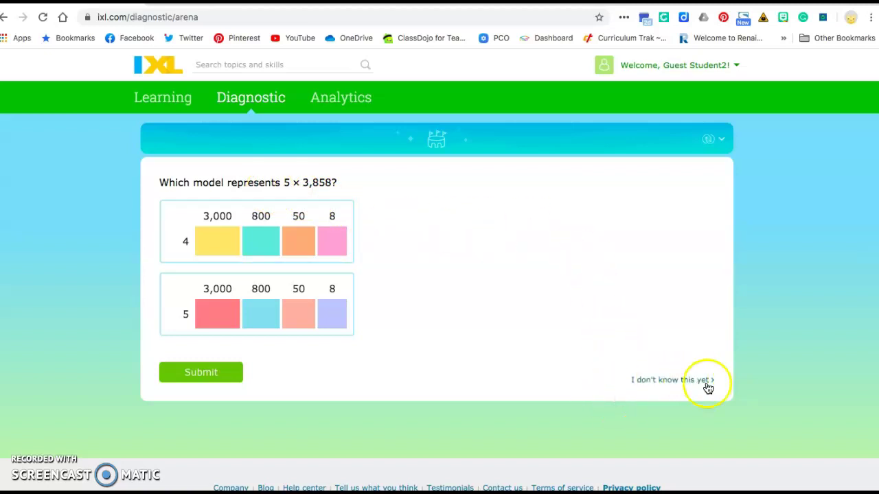
pyautogui.click(670, 380)
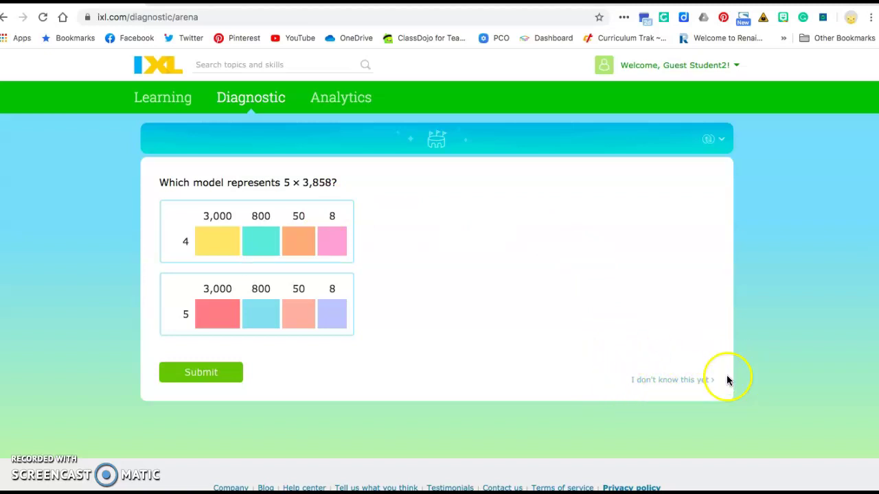
pyautogui.click(659, 381)
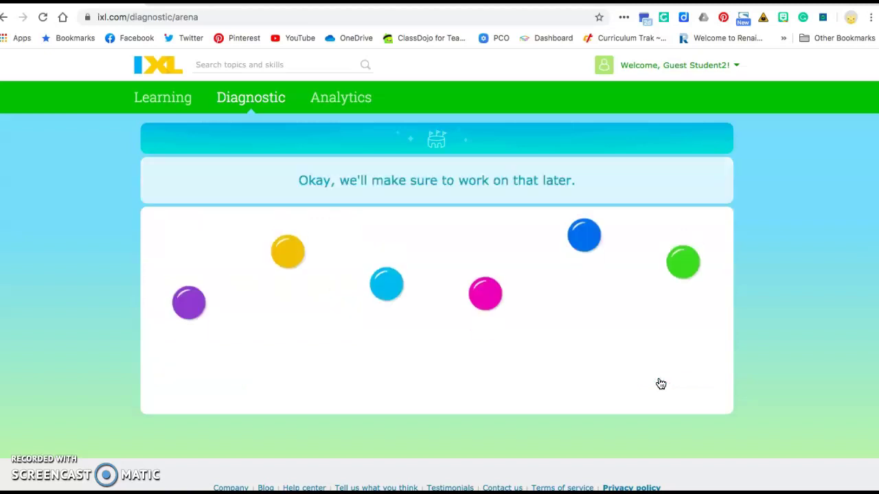
pyautogui.click(651, 351)
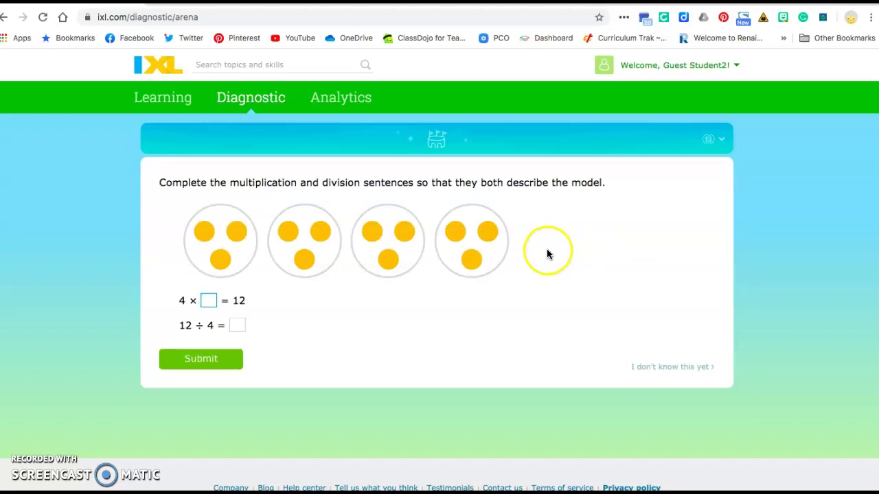
# Step: Answer 3 for both 4 × ? = 12 and 12 ÷ 4 = ? and submit
pyautogui.write('3')
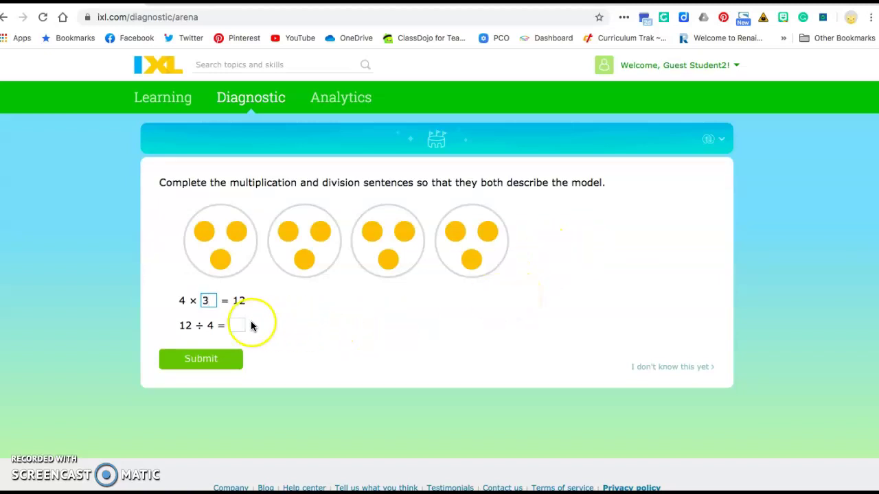
pyautogui.click(238, 325)
pyautogui.write('3')
pyautogui.click(222, 359)
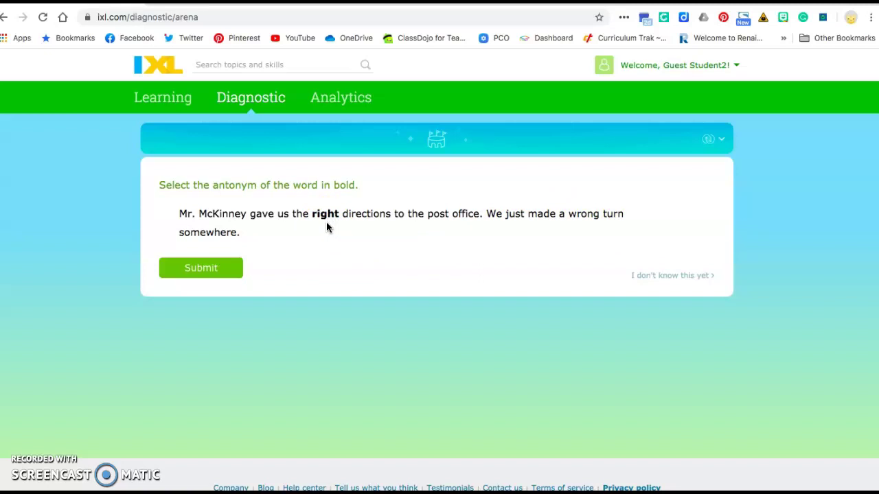
# Step: Submit 'wrong' as the antonym of 'right', then 'glance shows anger' for the glare question
pyautogui.click(585, 215)
pyautogui.click(211, 274)
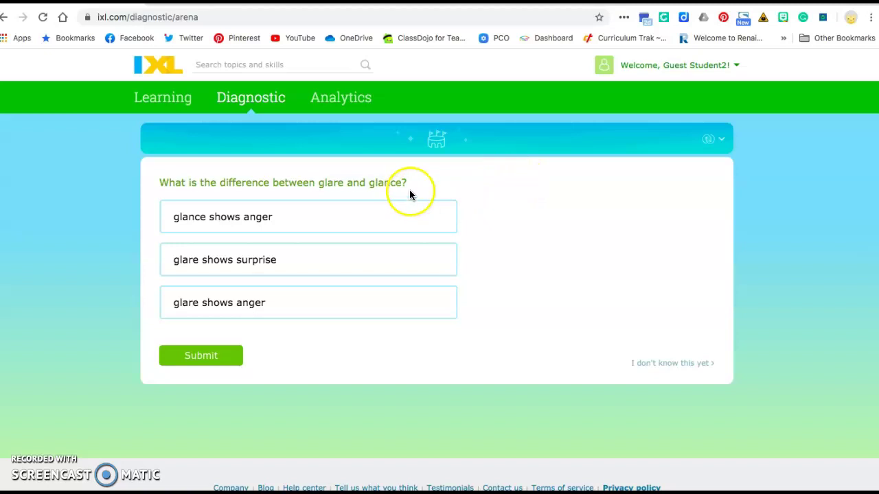
pyautogui.click(284, 217)
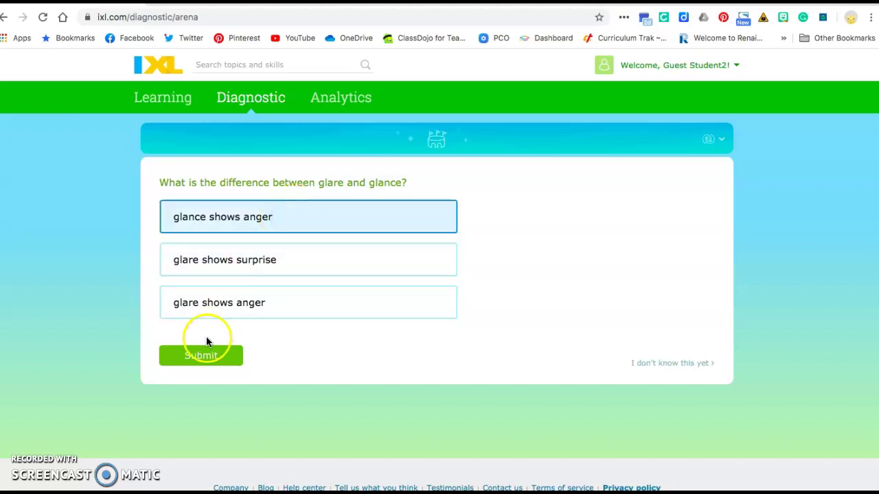
pyautogui.click(205, 358)
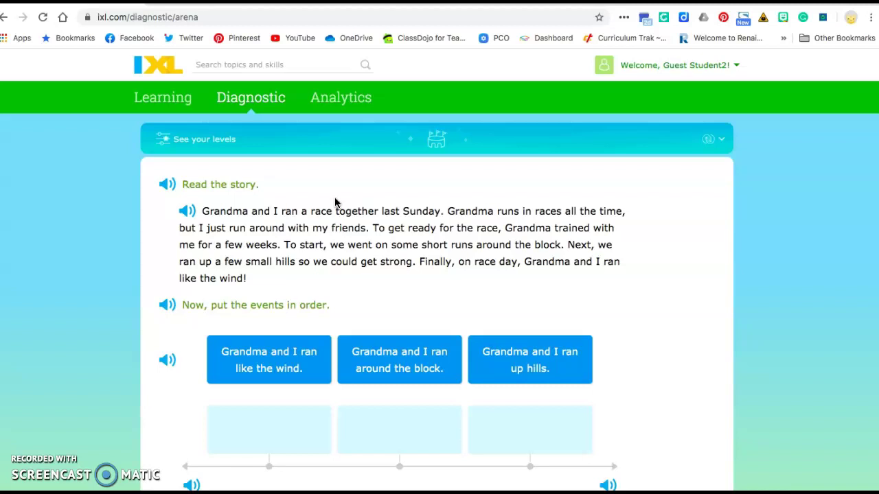
# Step: Skip the Grandma's race event-ordering question for later
pyautogui.scroll(-2, 335, 203)
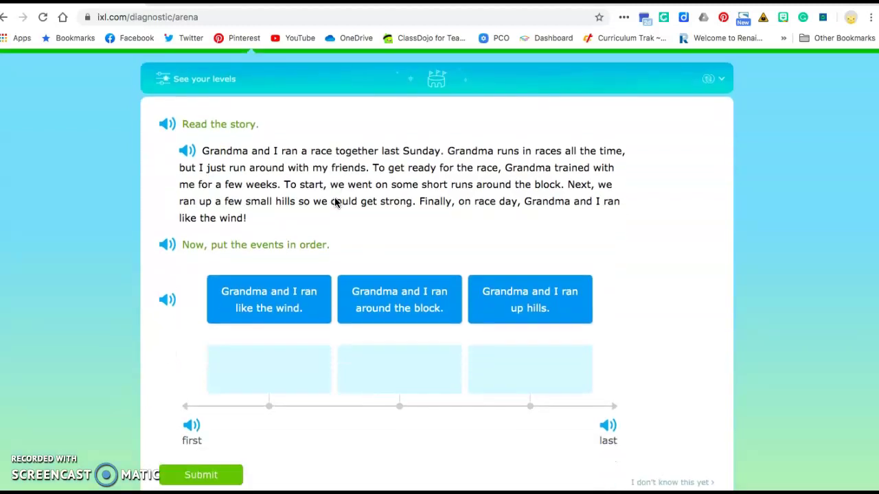
pyautogui.click(640, 482)
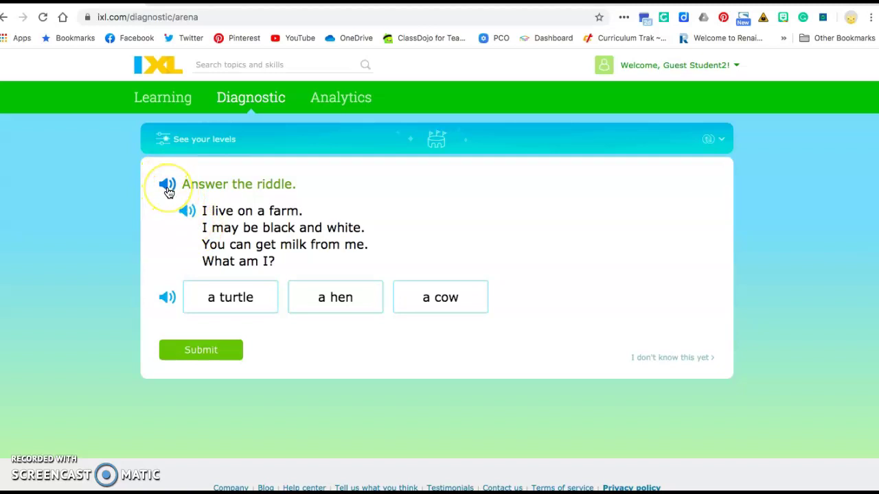
# Step: Listen to the farm riddle and its choices, then submit 'a cow' as the answer
pyautogui.click(168, 190)
pyautogui.click(182, 212)
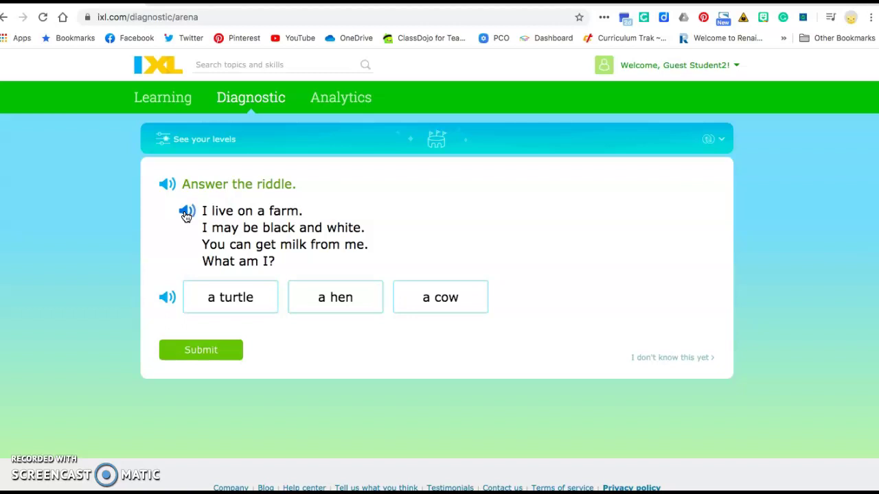
pyautogui.click(167, 296)
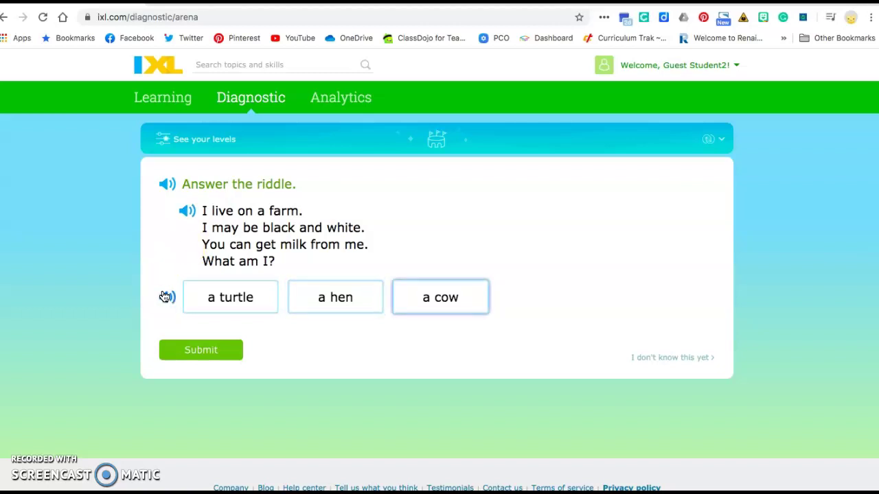
pyautogui.click(423, 215)
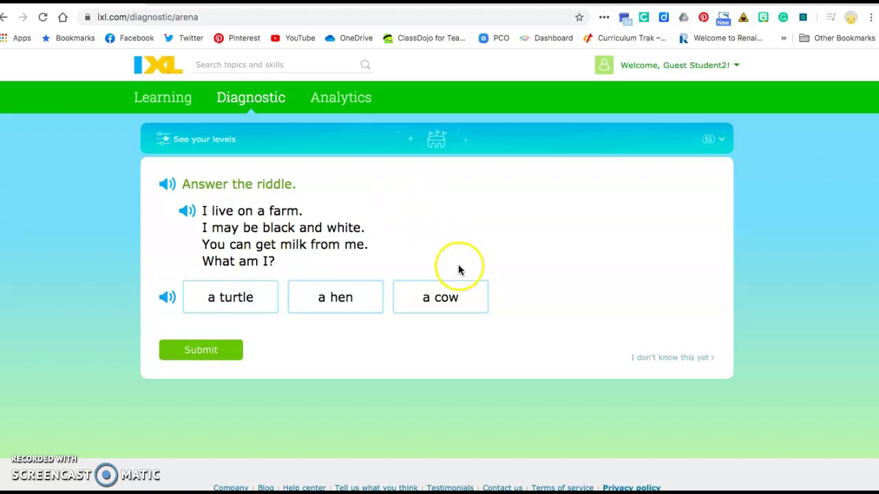
pyautogui.click(444, 297)
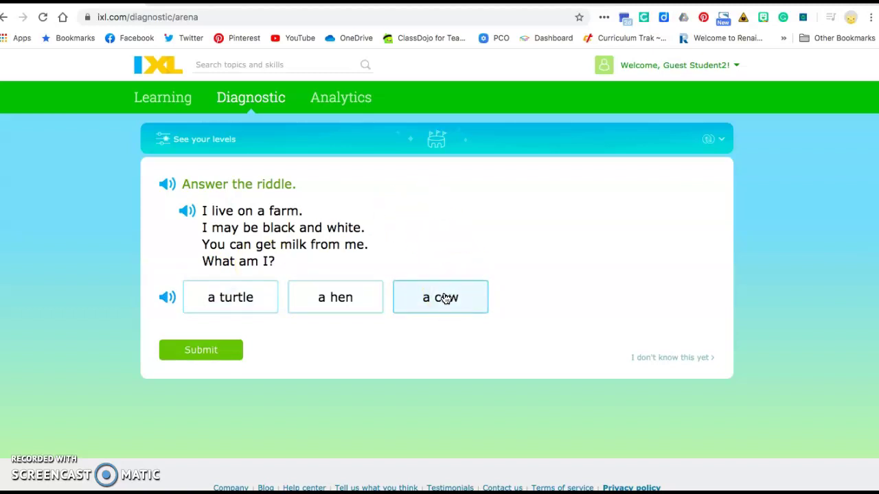
pyautogui.click(210, 357)
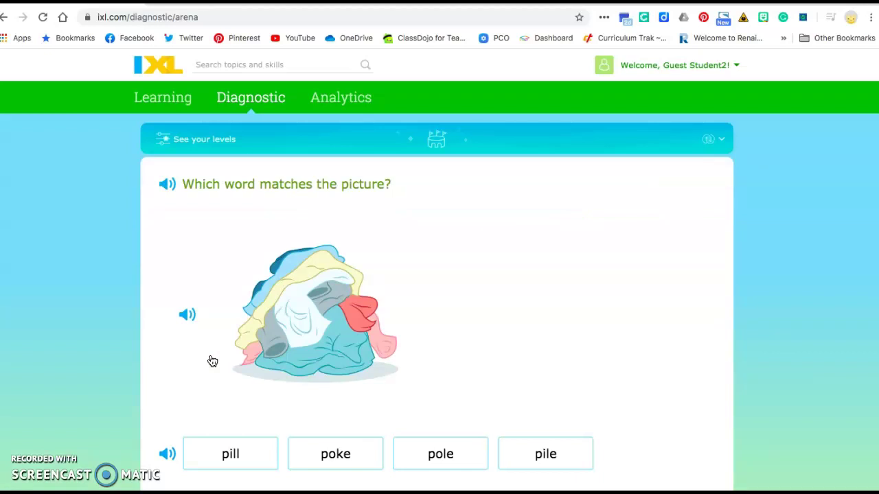
# Step: Leave the pill/poke/pole/pile question unanswered and go to 'See your levels'
pyautogui.click(422, 372)
pyautogui.scroll(-1, 423, 372)
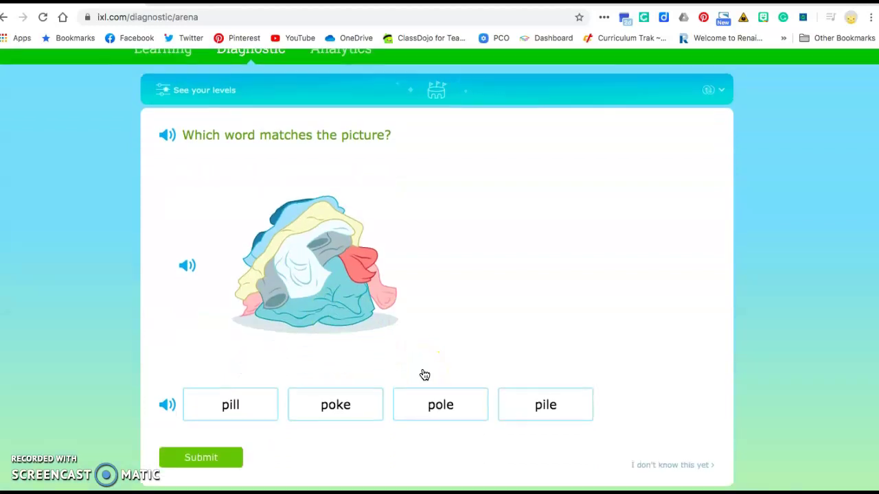
pyautogui.click(510, 348)
pyautogui.scroll(1, 508, 347)
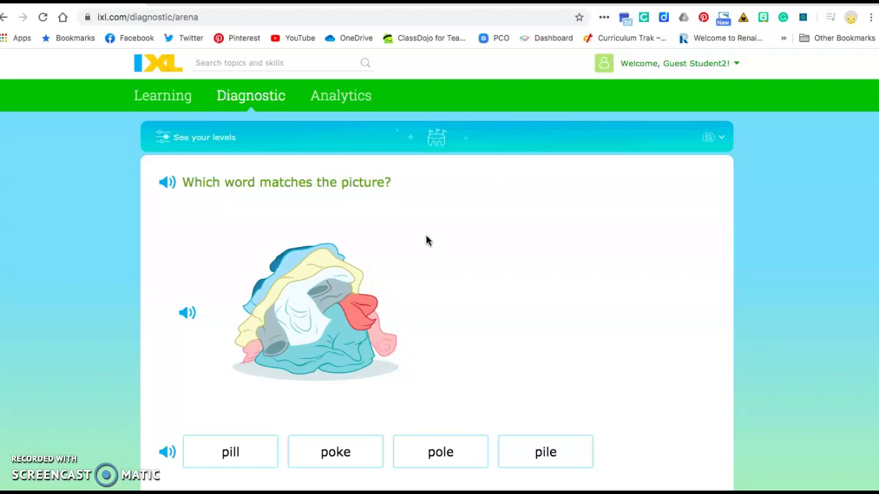
pyautogui.scroll(-2, 426, 237)
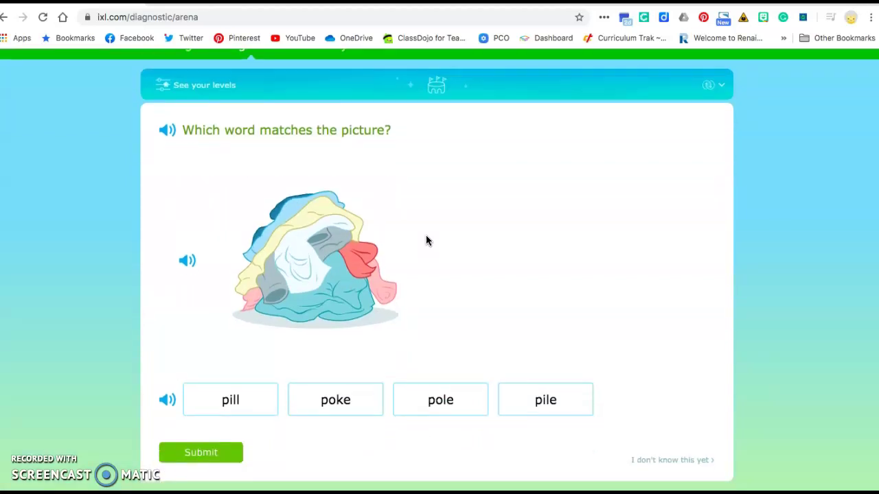
pyautogui.scroll(1, 426, 241)
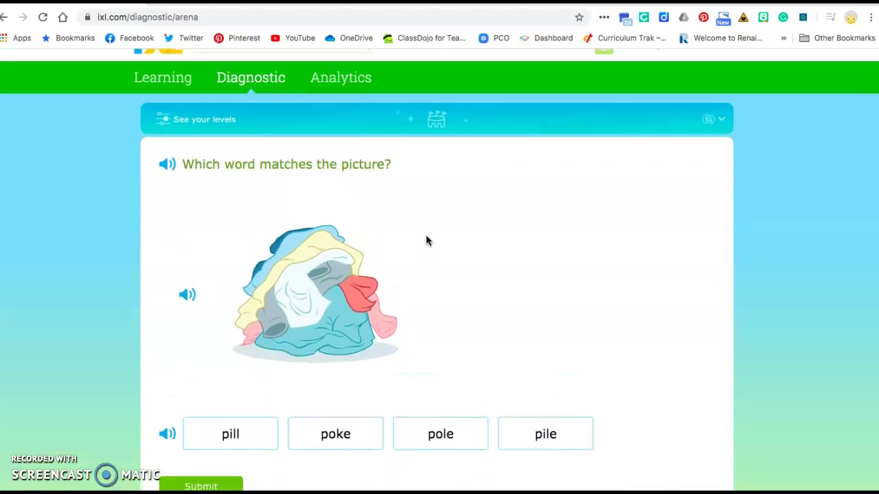
pyautogui.click(205, 121)
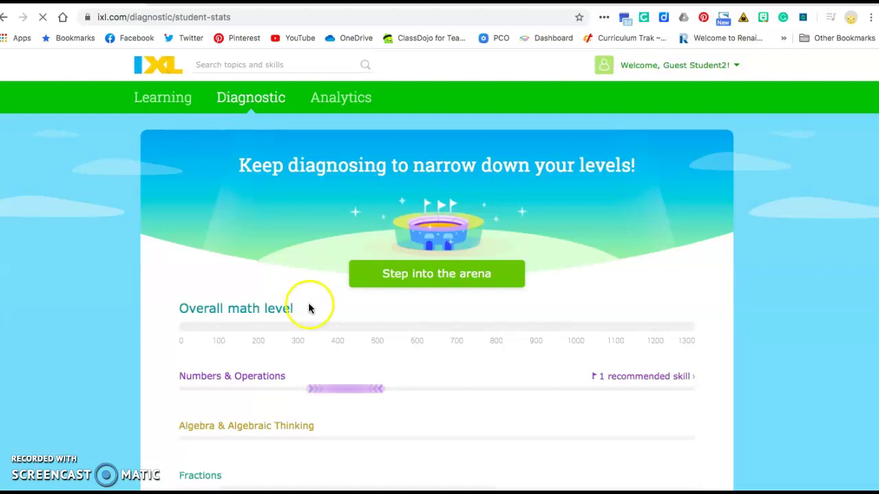
pyautogui.moveTo(329, 378)
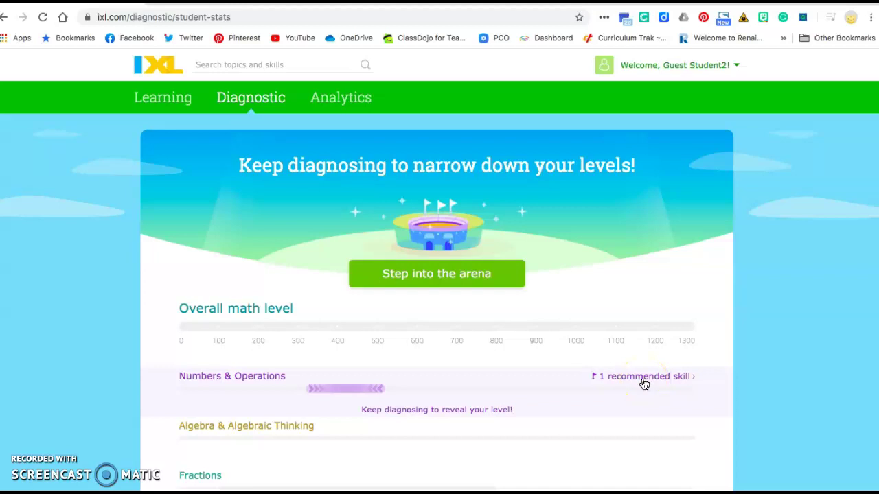
pyautogui.click(692, 233)
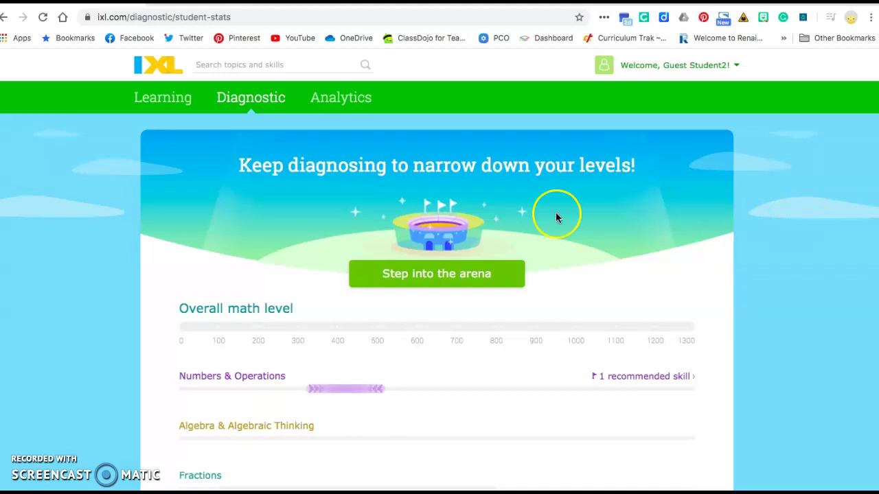
pyautogui.scroll(-10, 391, 379)
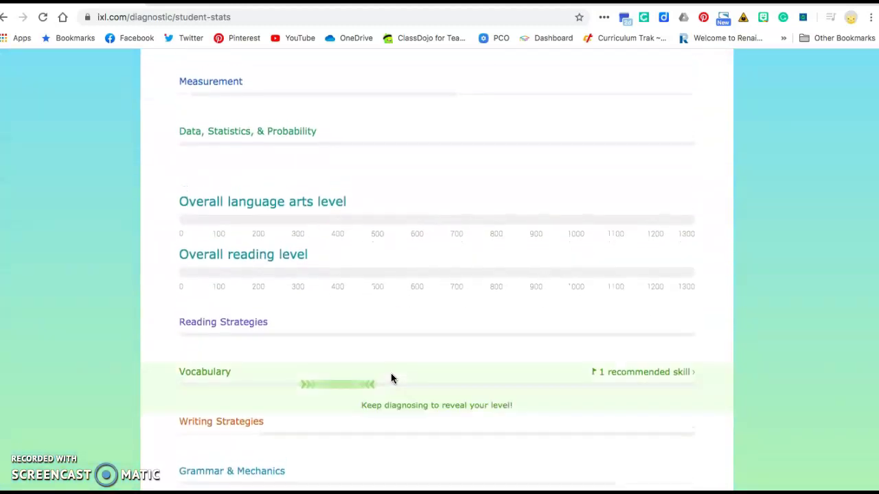
pyautogui.click(348, 388)
pyautogui.scroll(1, 344, 386)
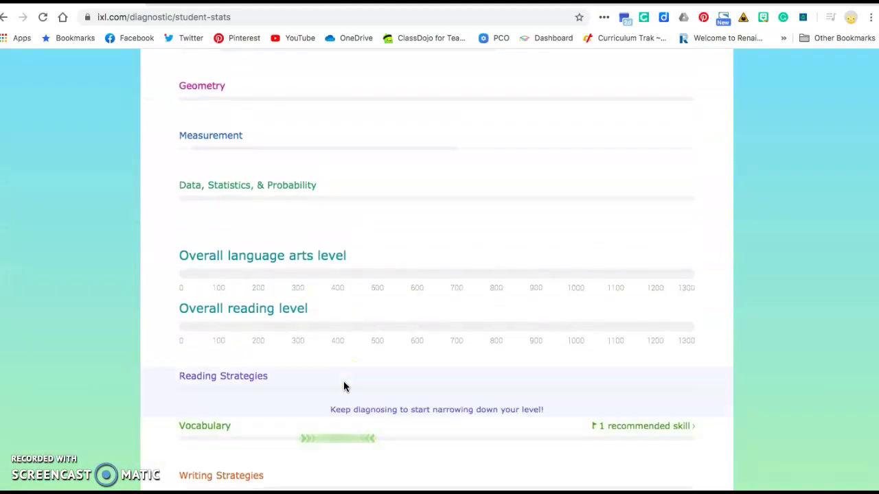
pyautogui.scroll(9, 345, 387)
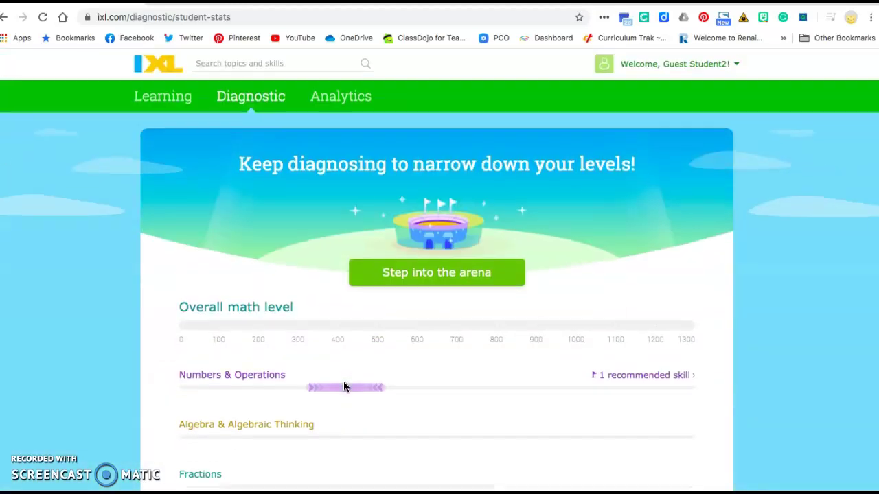
pyautogui.click(671, 405)
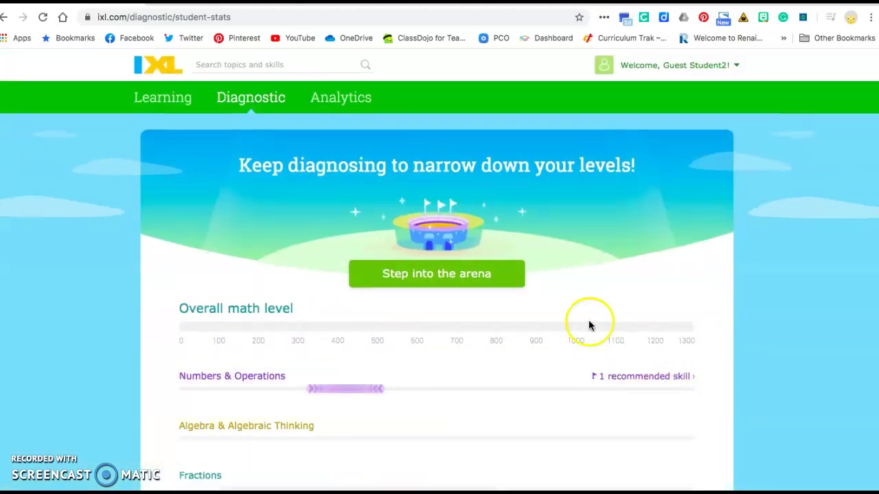
# Step: Open Learning > Recommendations and browse the suggested math and language arts skill cards, then return to the top
pyautogui.click(163, 104)
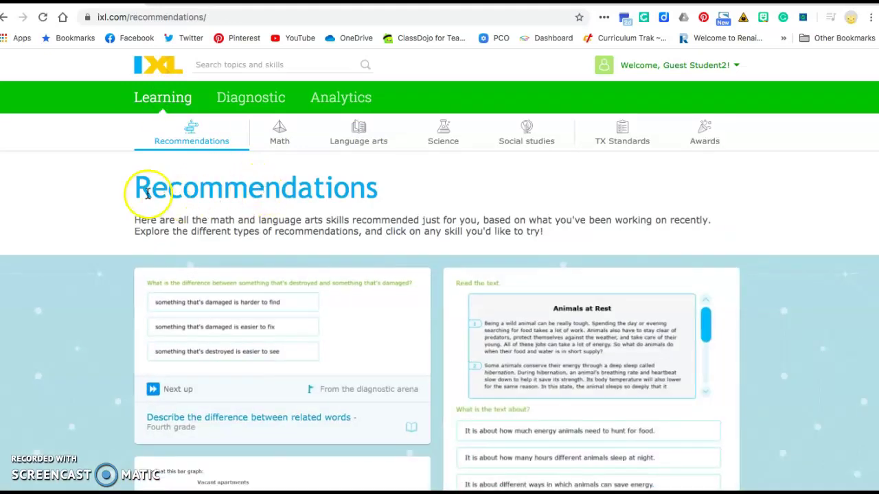
pyautogui.scroll(-2, 416, 229)
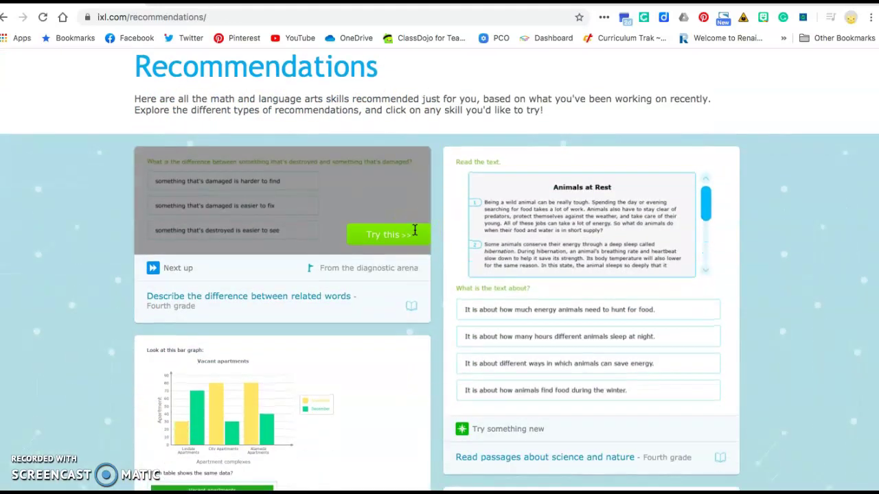
pyautogui.scroll(-1, 415, 231)
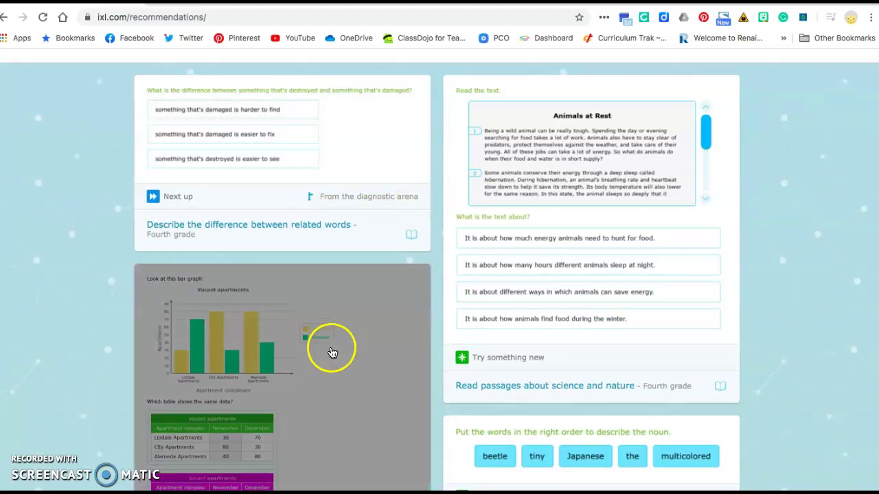
pyautogui.scroll(-2, 618, 235)
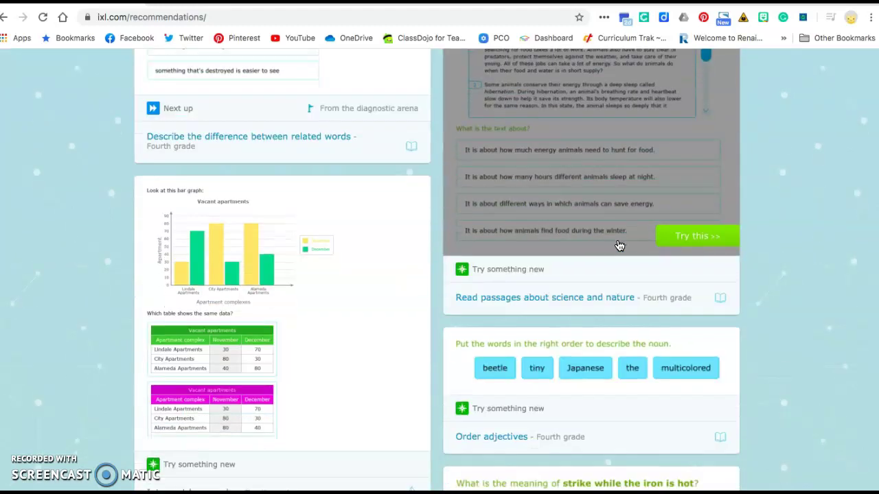
pyautogui.scroll(-2, 580, 209)
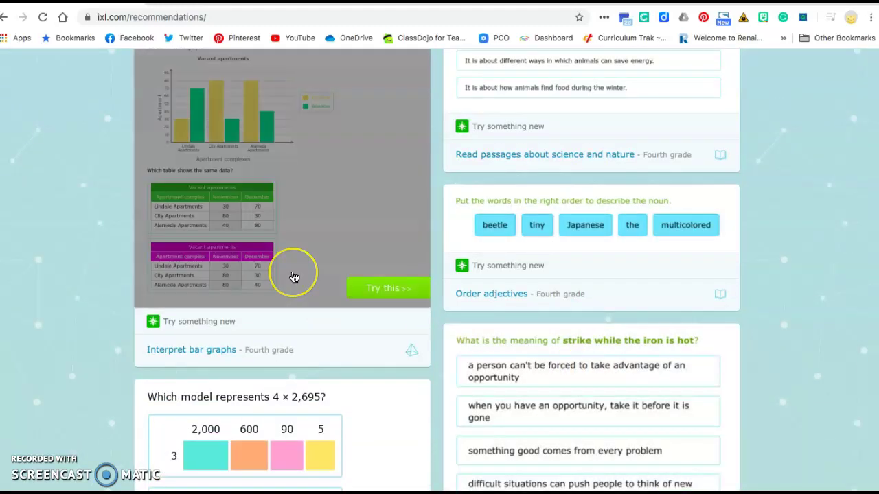
pyautogui.scroll(1, 294, 277)
pyautogui.scroll(4, 294, 276)
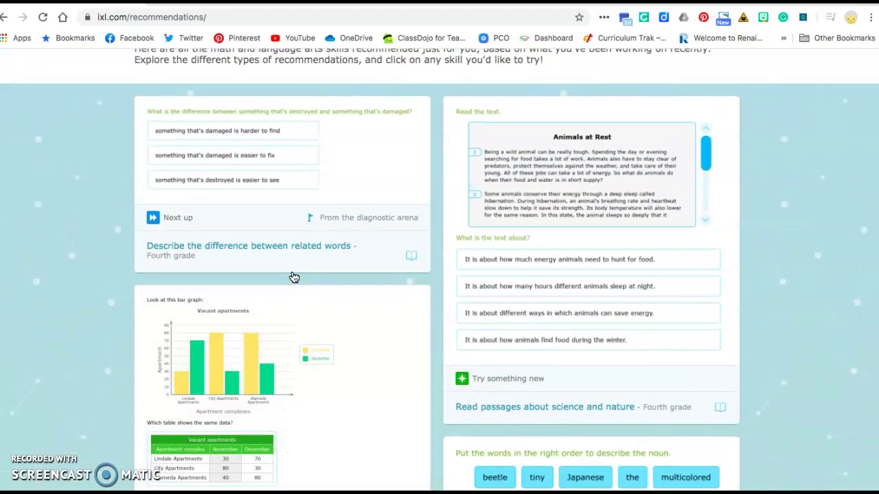
pyautogui.scroll(1, 294, 277)
pyautogui.scroll(2, 294, 276)
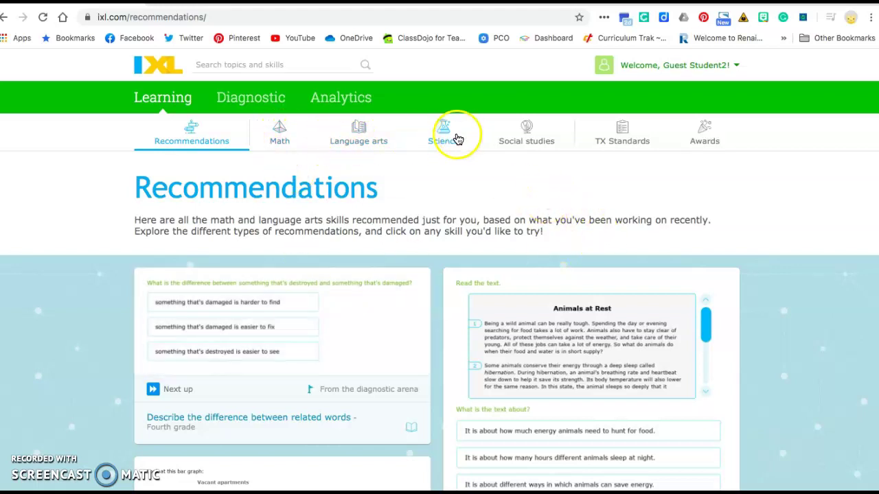
pyautogui.click(281, 138)
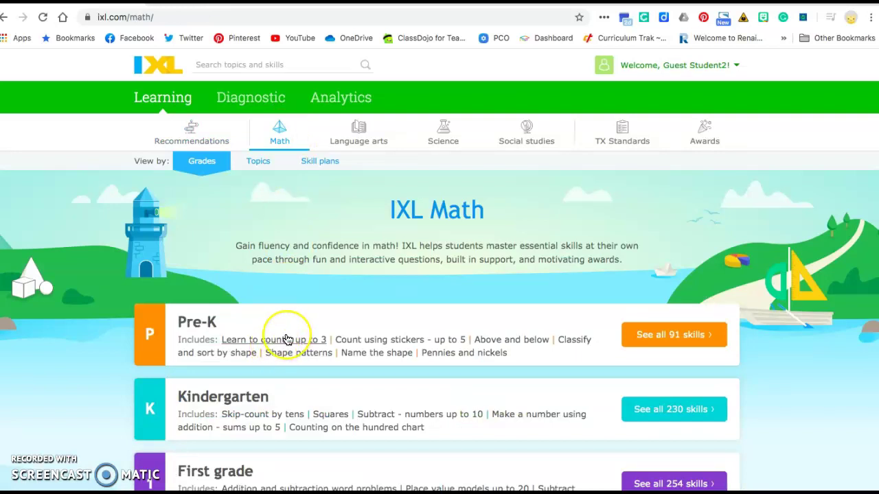
pyautogui.scroll(-5, 287, 339)
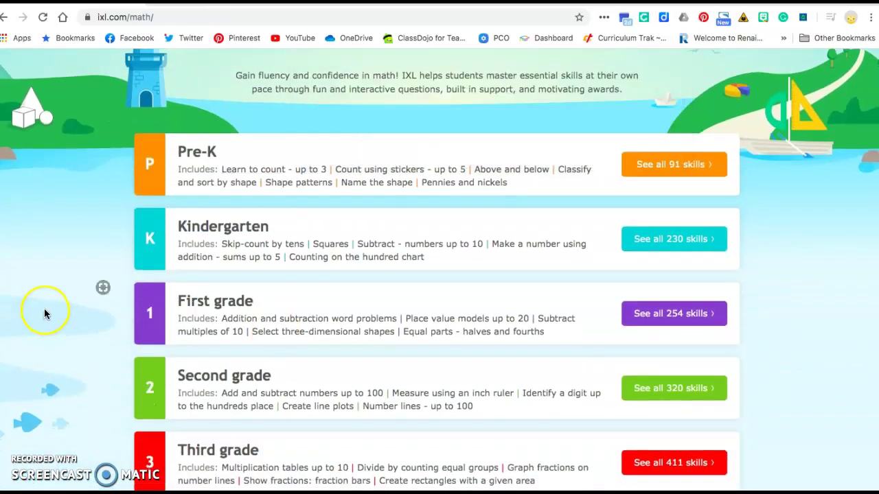
pyautogui.scroll(-3, 45, 314)
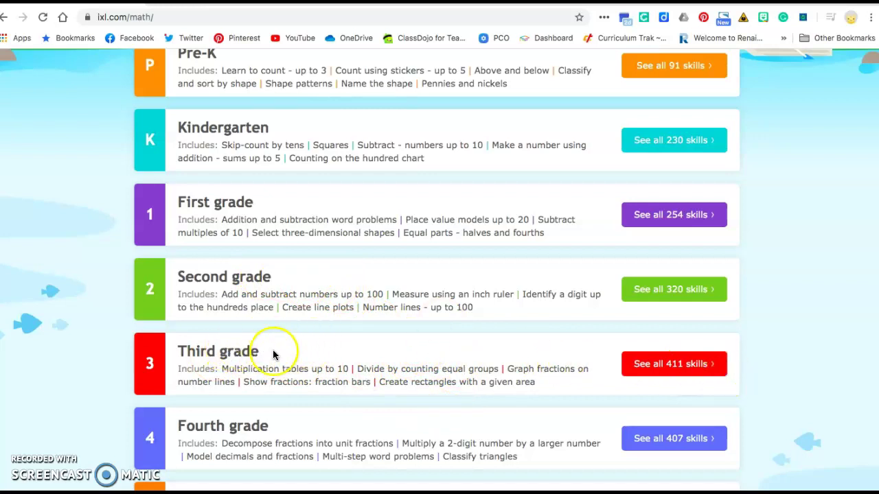
# Step: Open the Third grade math skills list and scroll down to the C. Addition category
pyautogui.click(234, 354)
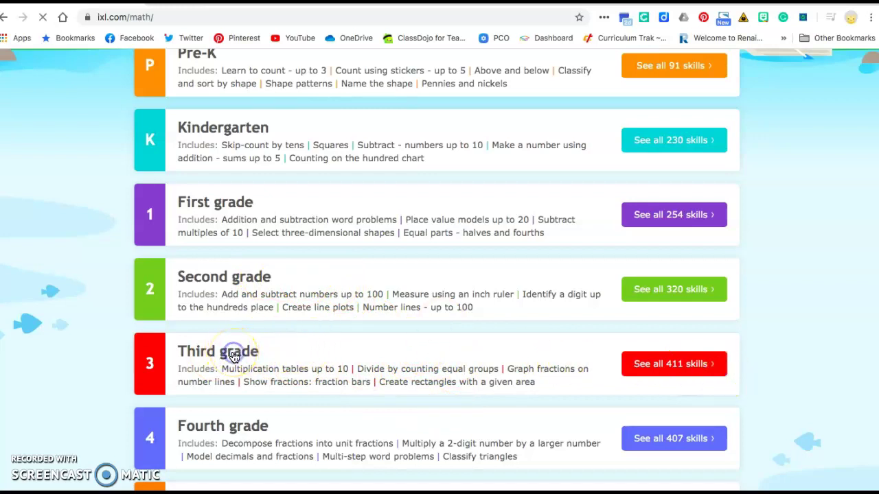
pyautogui.scroll(-4, 233, 357)
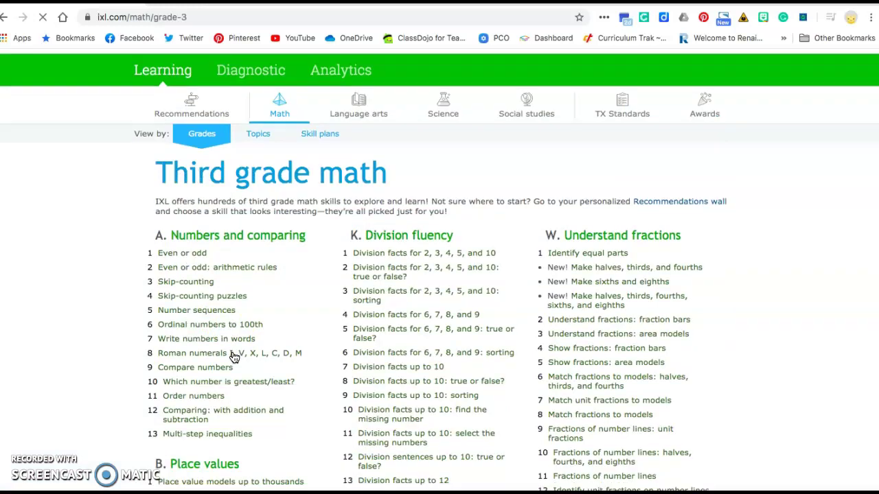
pyautogui.scroll(-11, 234, 357)
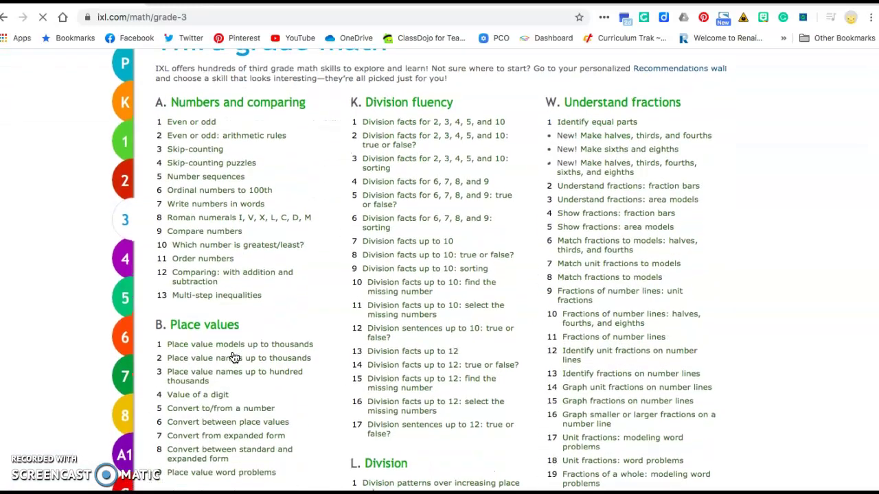
pyautogui.scroll(12, 234, 357)
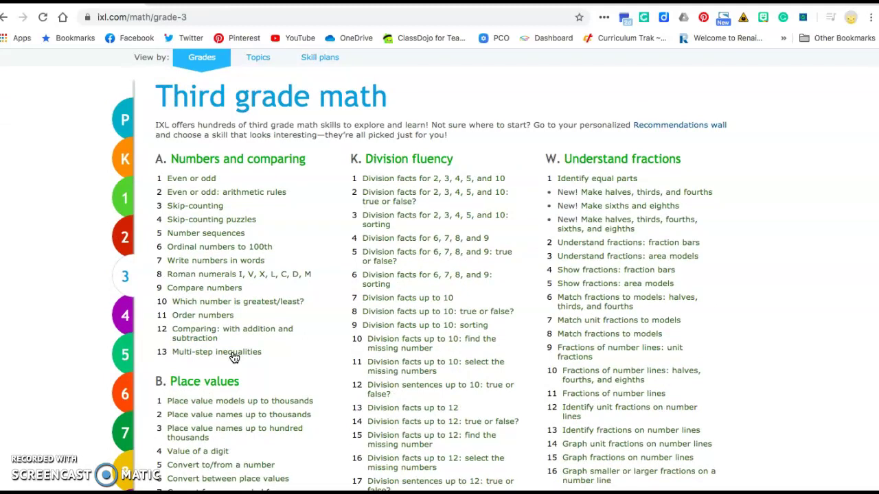
pyautogui.scroll(-10, 234, 357)
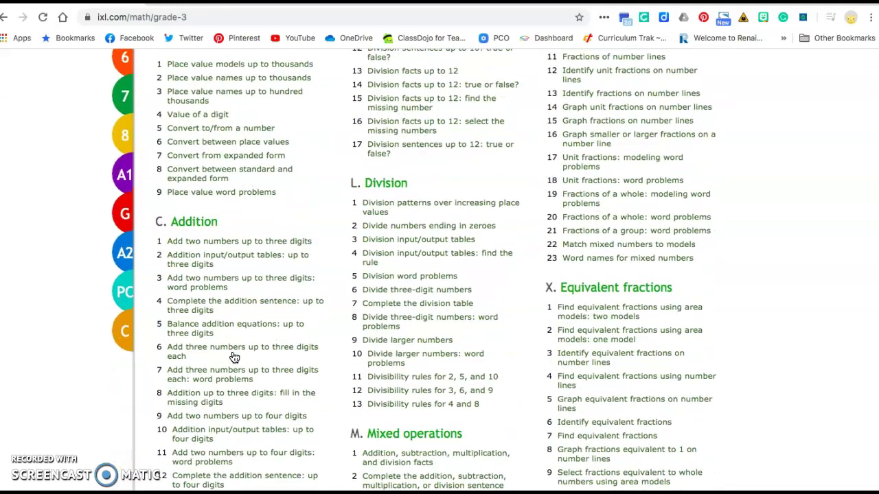
pyautogui.scroll(-1, 234, 357)
# Step: Preview the addition input/output tables skill, then the Add two numbers up to three digits skill
pyautogui.moveTo(235, 202)
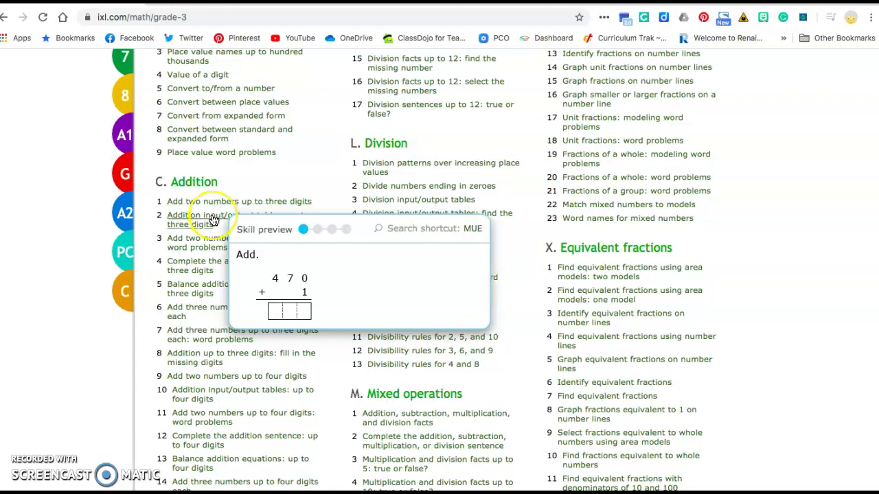
pyautogui.click(213, 218)
pyautogui.moveTo(202, 240)
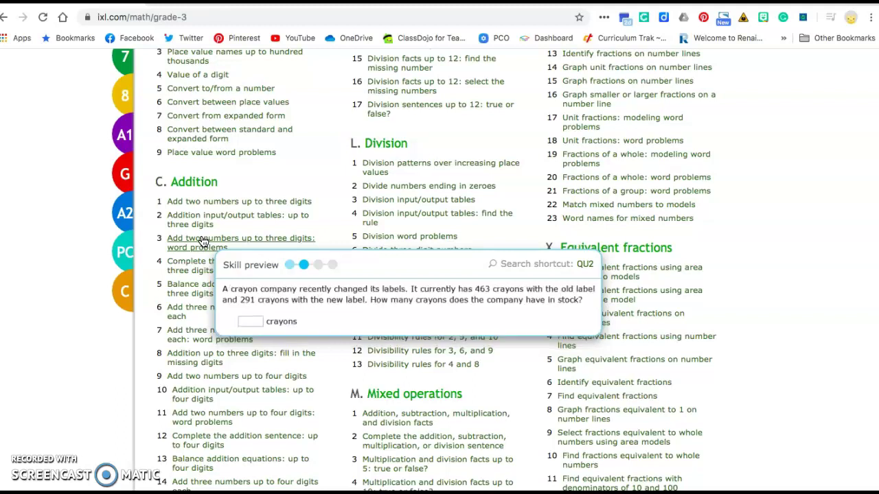
pyautogui.click(230, 220)
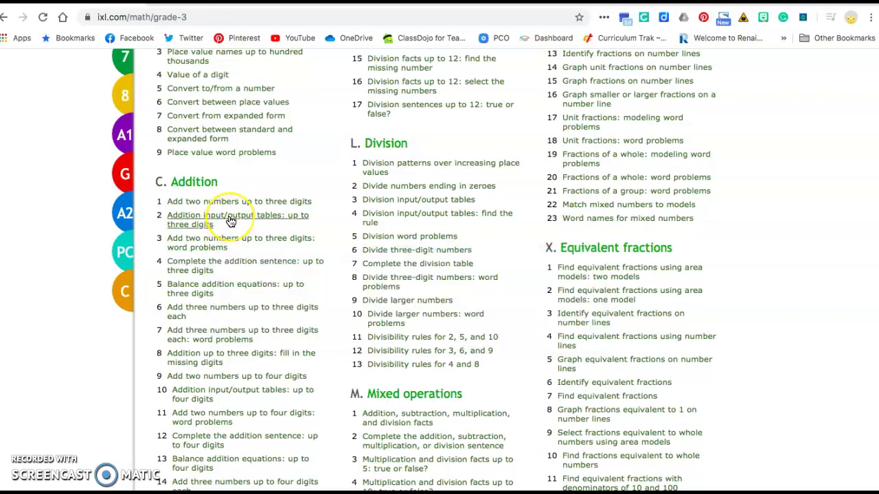
pyautogui.click(232, 204)
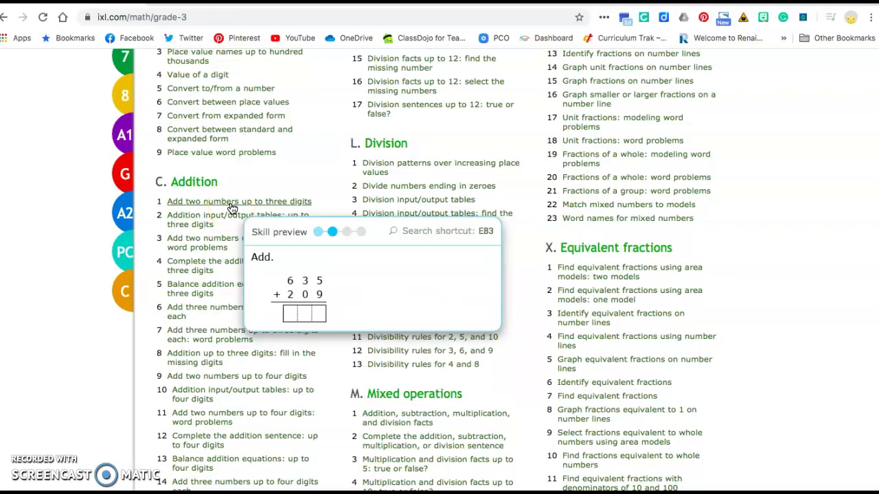
# Step: Start skill C.1, three-digit addition, and read the worked example solving 180 + 1 = 181
pyautogui.click(232, 204)
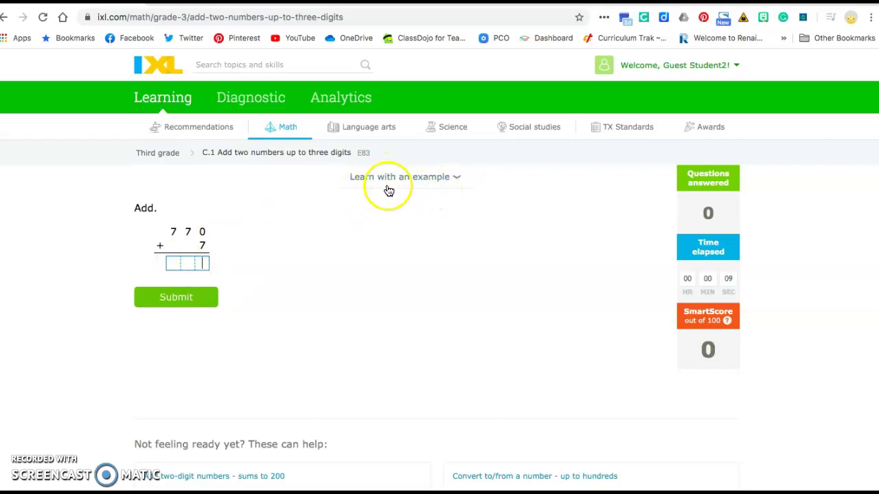
pyautogui.click(413, 177)
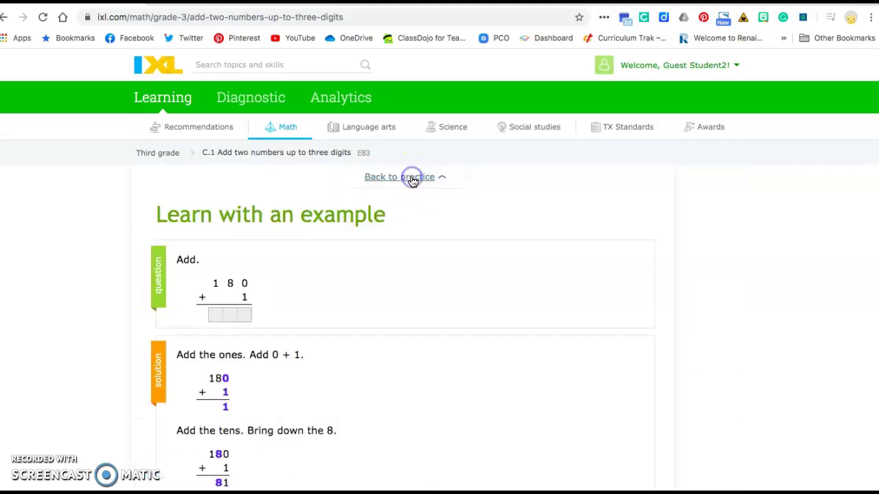
pyautogui.scroll(-5, 393, 266)
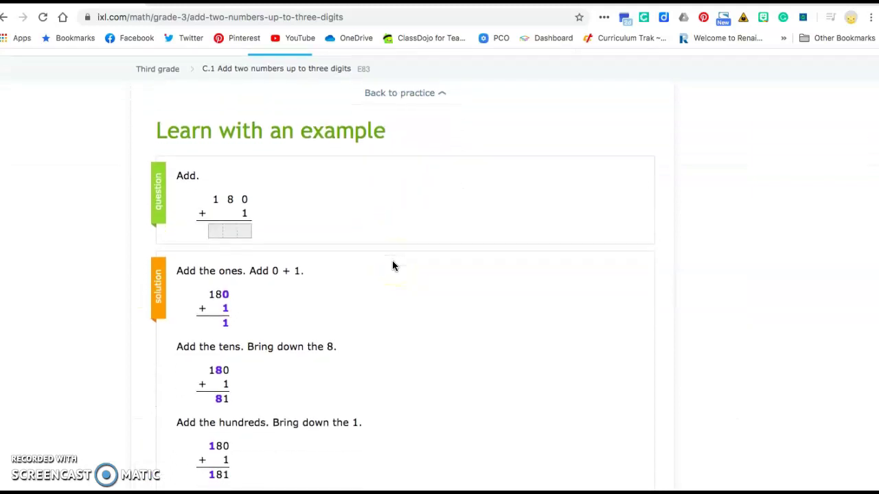
pyautogui.scroll(-1, 392, 266)
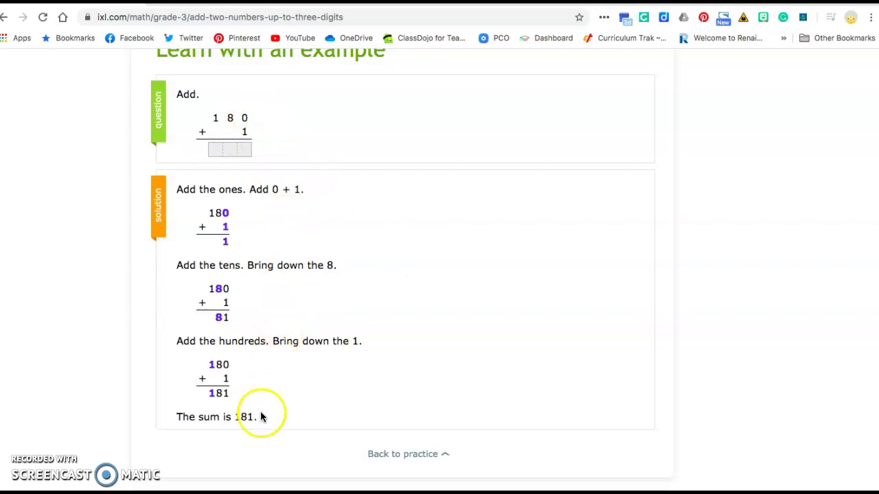
# Step: Return to the question and submit 777 as the answer to 770 + 7
pyautogui.click(412, 454)
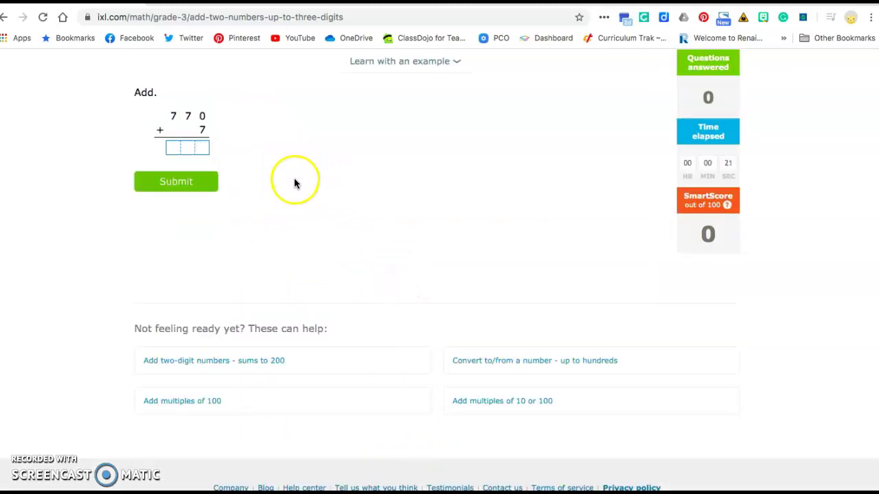
pyautogui.write('7')
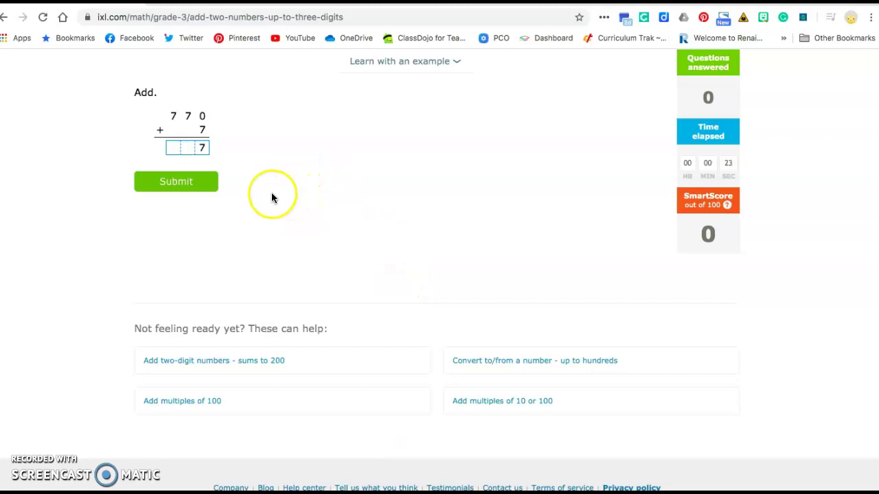
pyautogui.write('77')
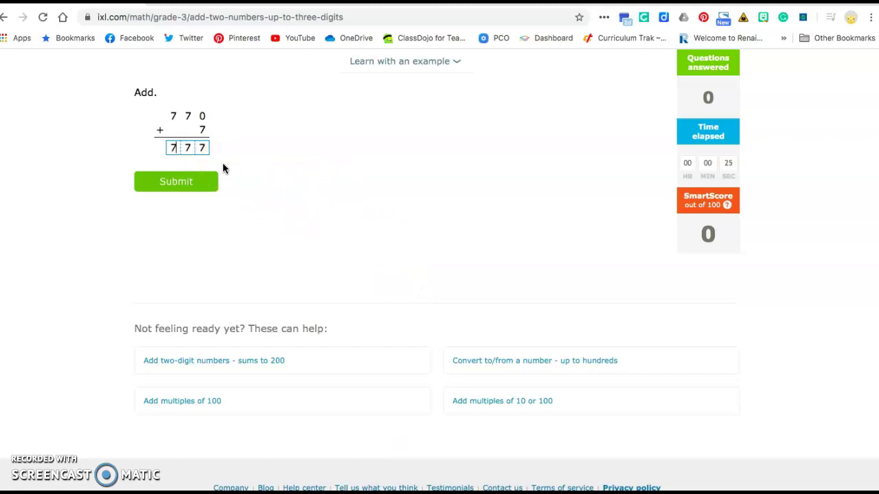
pyautogui.click(203, 187)
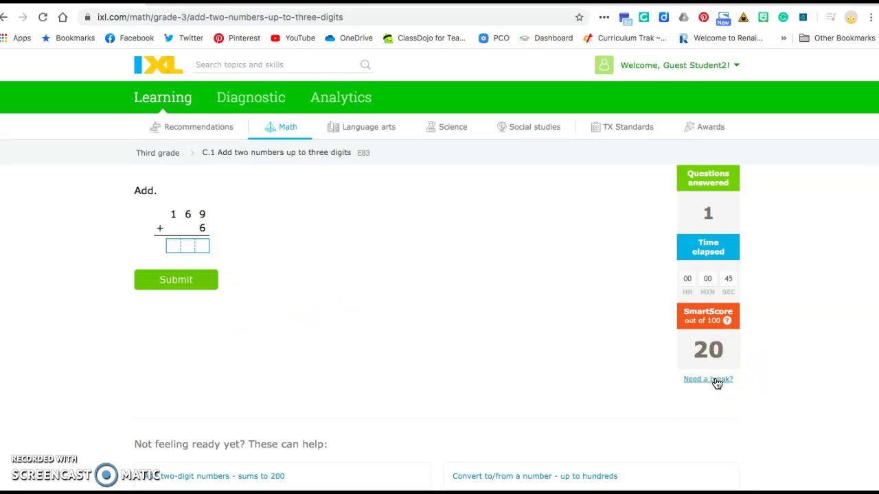
# Step: Take a break and leave the practice session for the Recommendations page
pyautogui.click(751, 411)
pyautogui.click(707, 386)
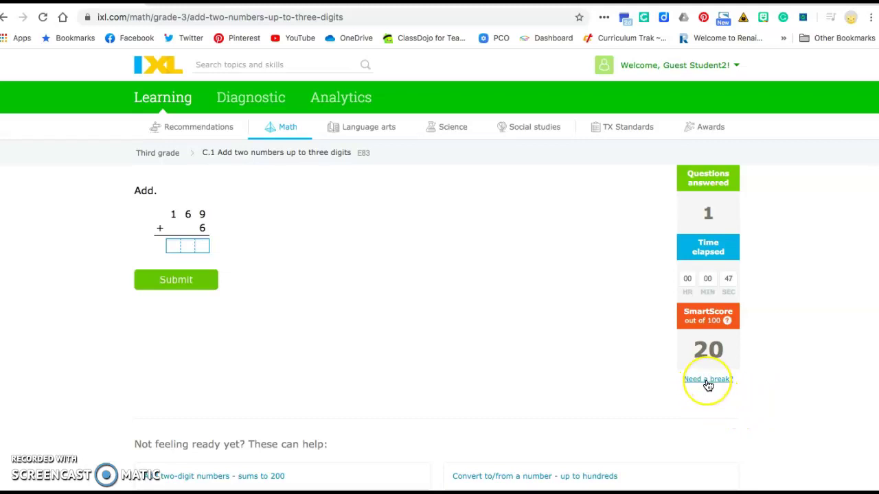
pyautogui.click(708, 386)
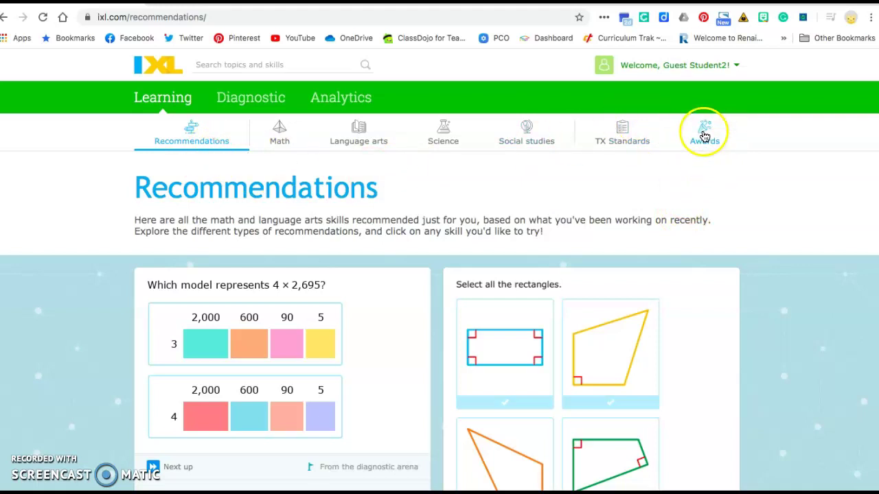
# Step: Open the Awards tab and look over the Third grade math board's hidden prizes and progress summary
pyautogui.click(704, 135)
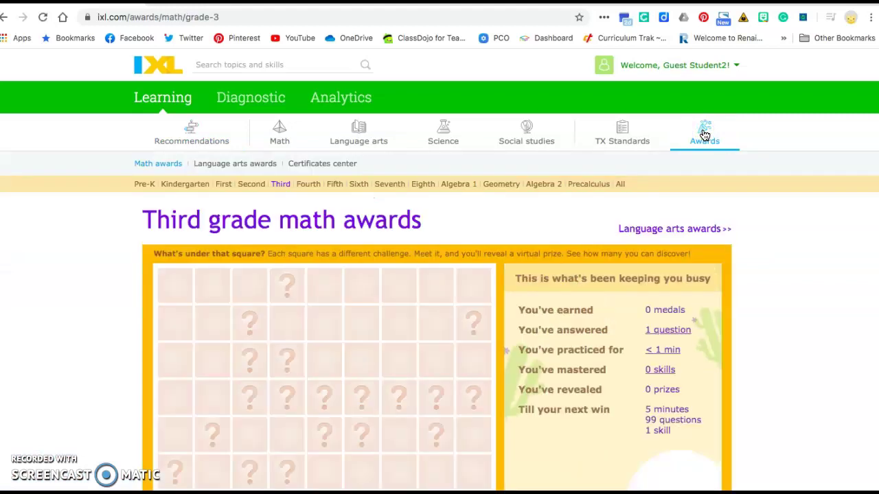
pyautogui.scroll(-1, 704, 135)
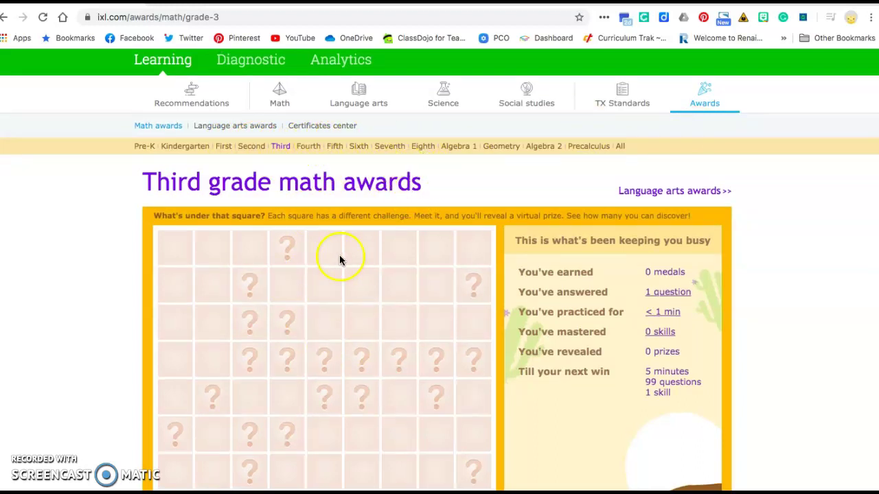
pyautogui.scroll(-1, 339, 260)
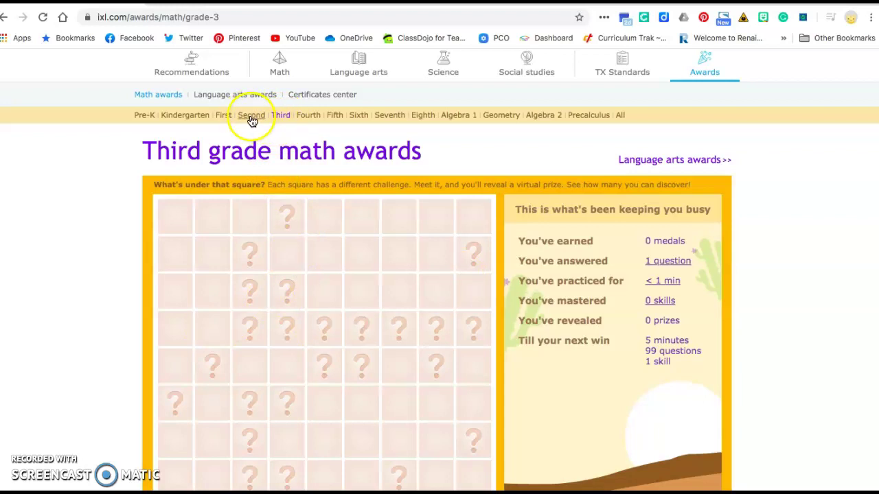
pyautogui.click(251, 117)
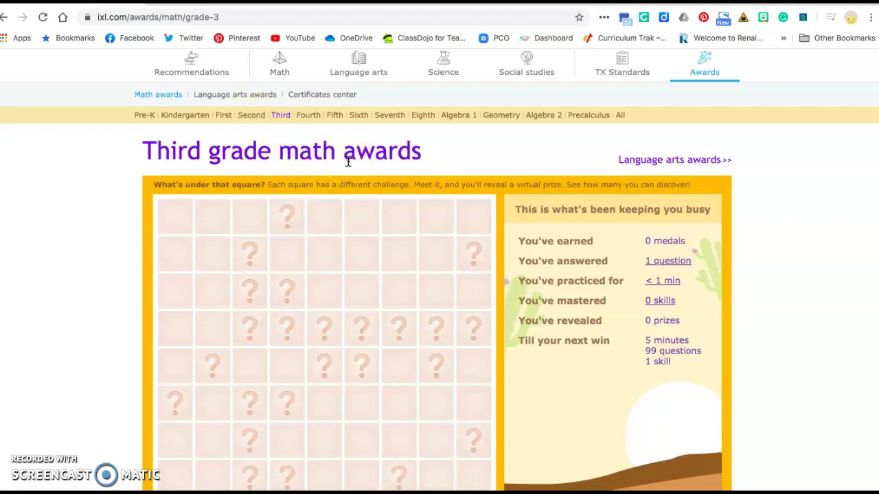
pyautogui.scroll(-2, 348, 162)
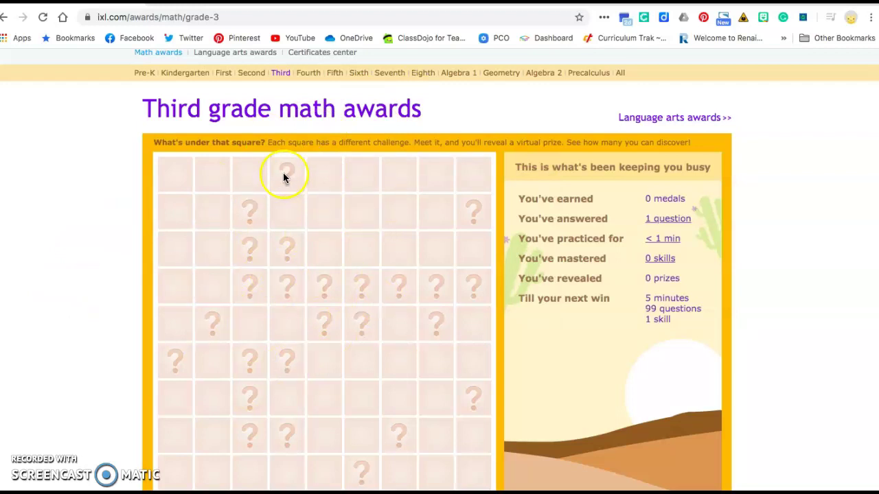
pyautogui.moveTo(245, 231)
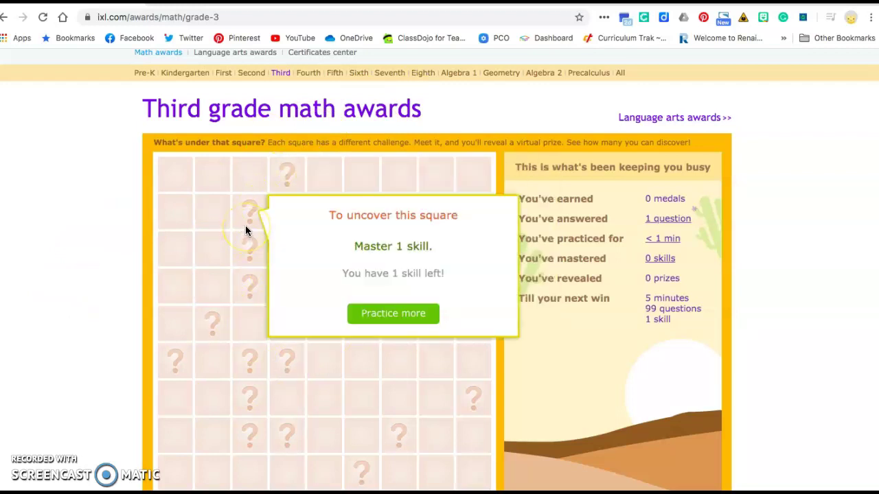
pyautogui.moveTo(351, 171); pyautogui.dragTo(335, 181)
pyautogui.moveTo(288, 177)
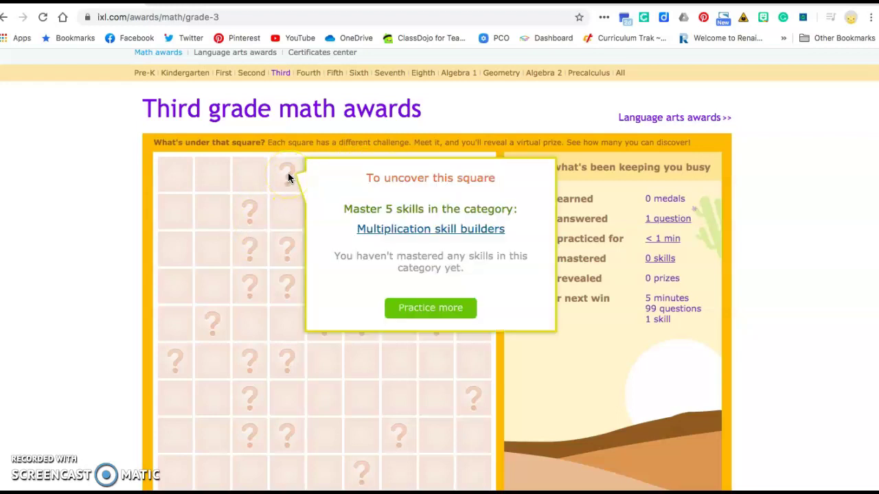
pyautogui.moveTo(288, 177)
pyautogui.mouseDown()
pyautogui.moveTo(354, 213)
pyautogui.moveTo(523, 218)
pyautogui.mouseUp()
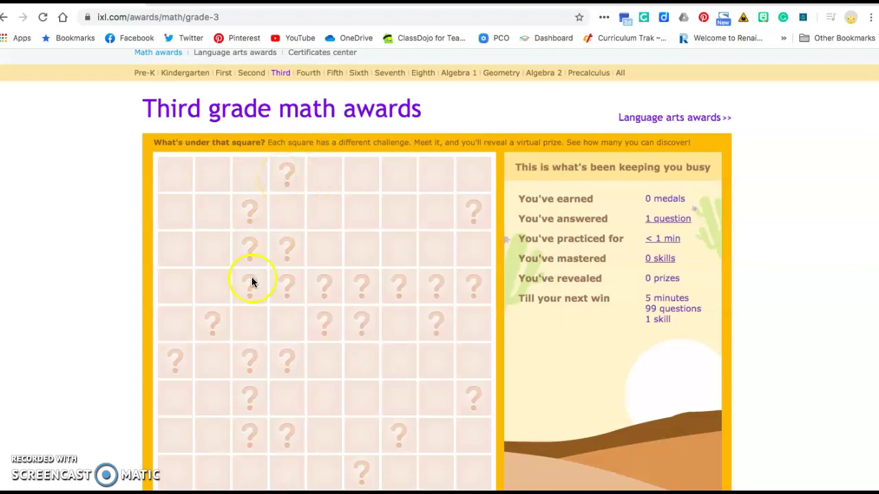
pyautogui.moveTo(249, 287)
pyautogui.moveTo(251, 248)
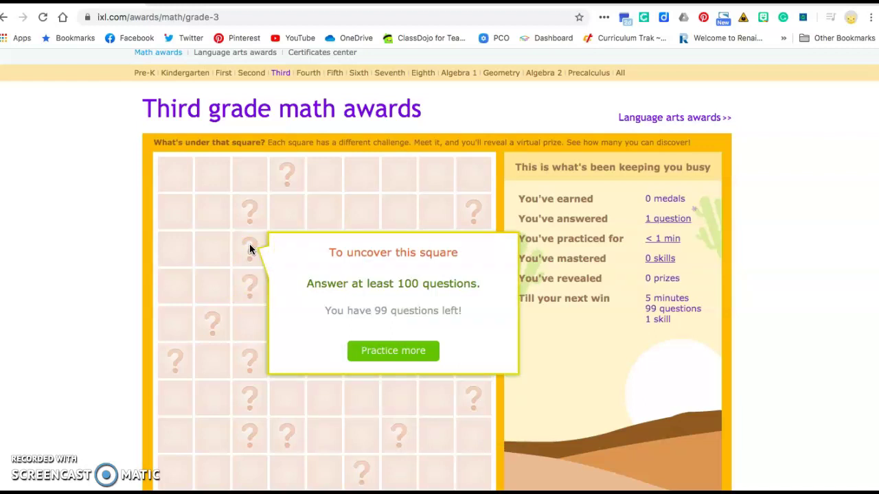
pyautogui.moveTo(221, 323)
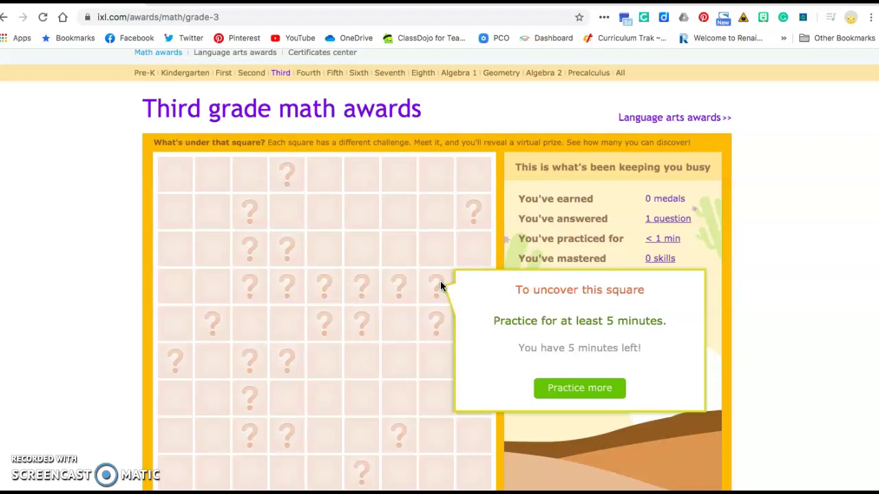
pyautogui.click(753, 103)
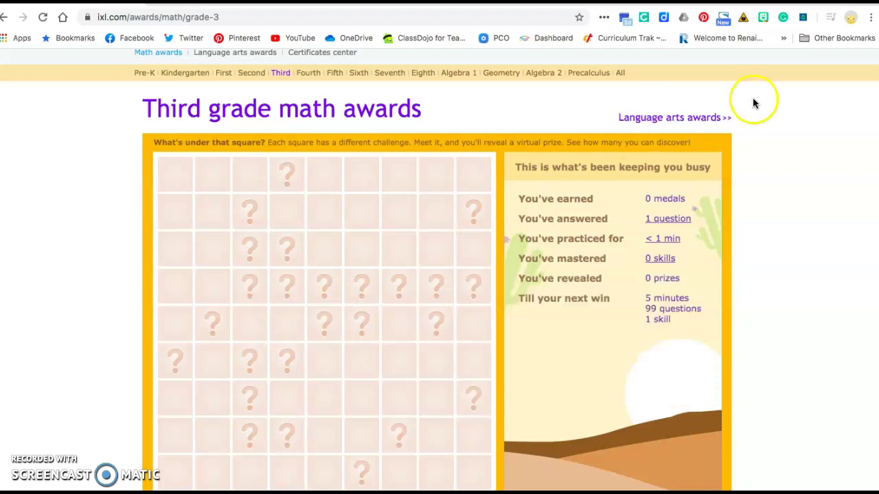
pyautogui.click(235, 369)
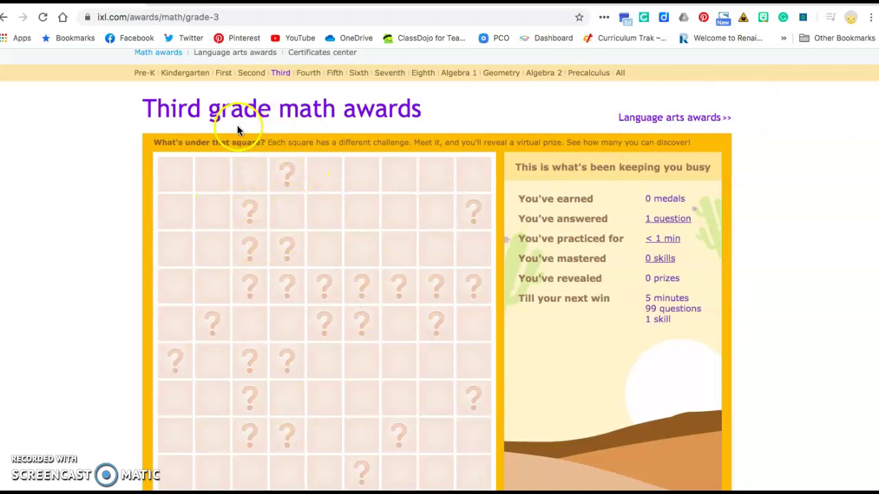
# Step: Switch to the Third grade language arts awards and read the sticker badges' requirements
pyautogui.click(686, 119)
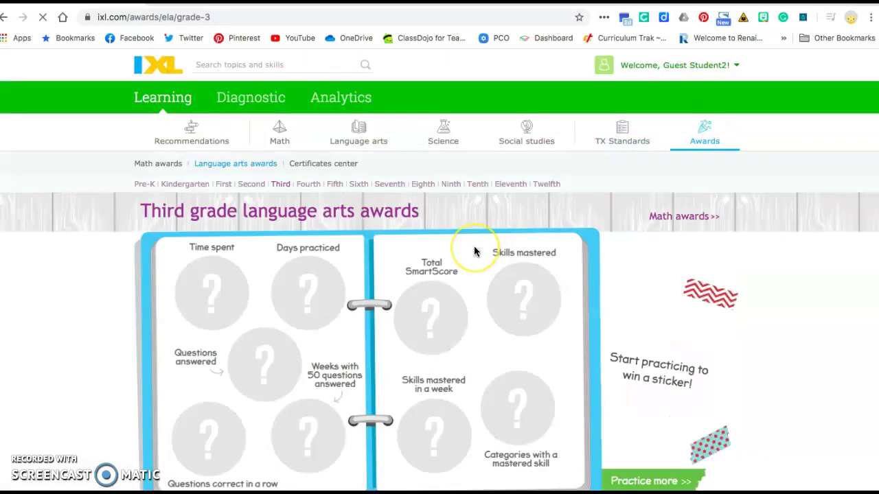
pyautogui.scroll(-2, 473, 251)
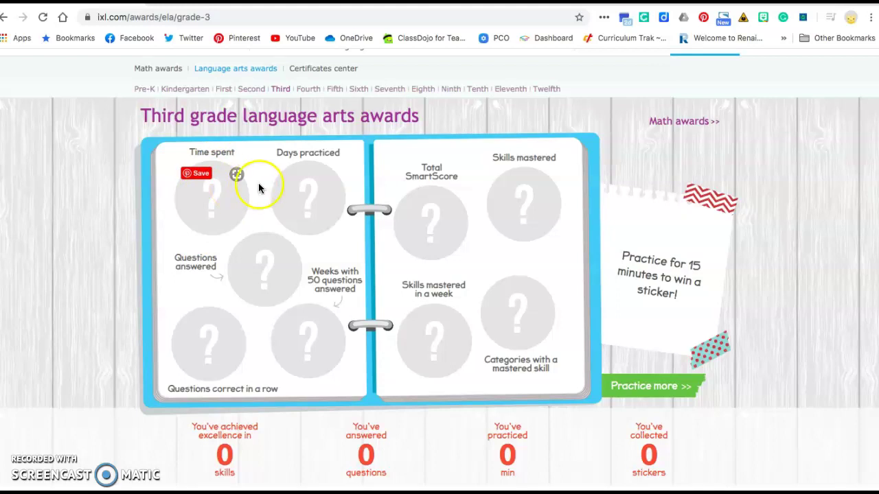
pyautogui.moveTo(304, 193)
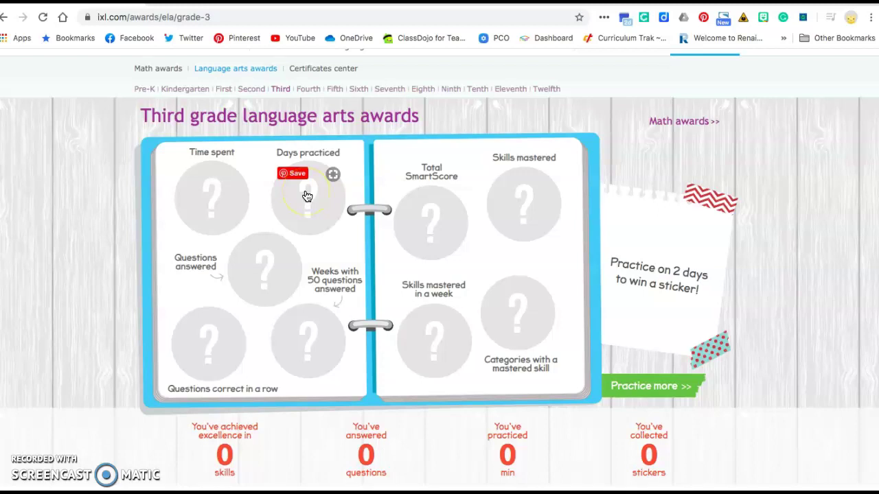
pyautogui.moveTo(267, 266)
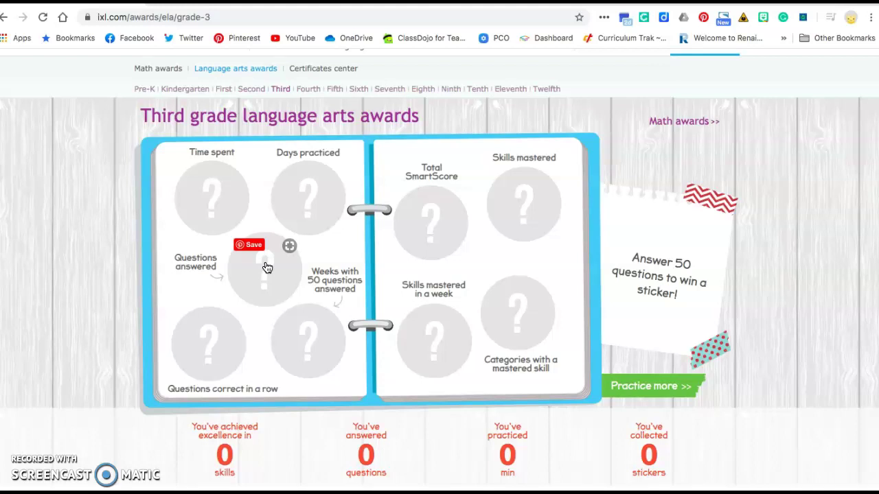
# Step: Go back to the Third grade math awards board and look over its prize squares
pyautogui.click(673, 121)
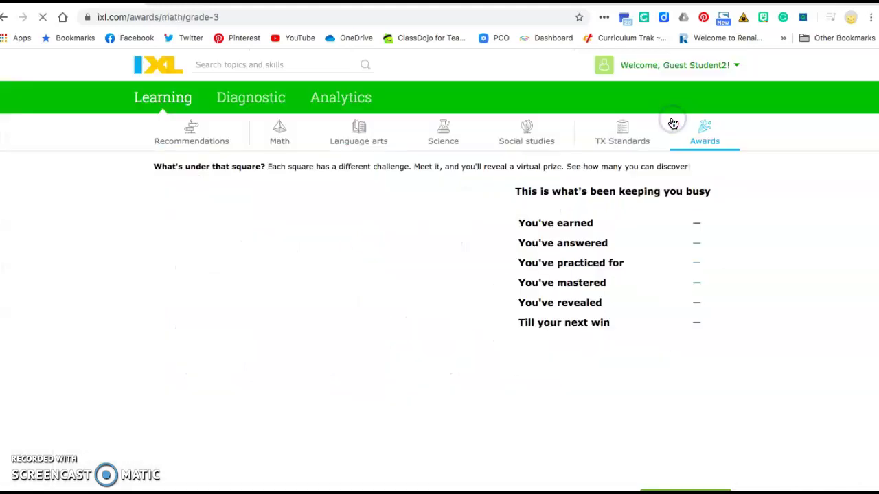
pyautogui.click(355, 290)
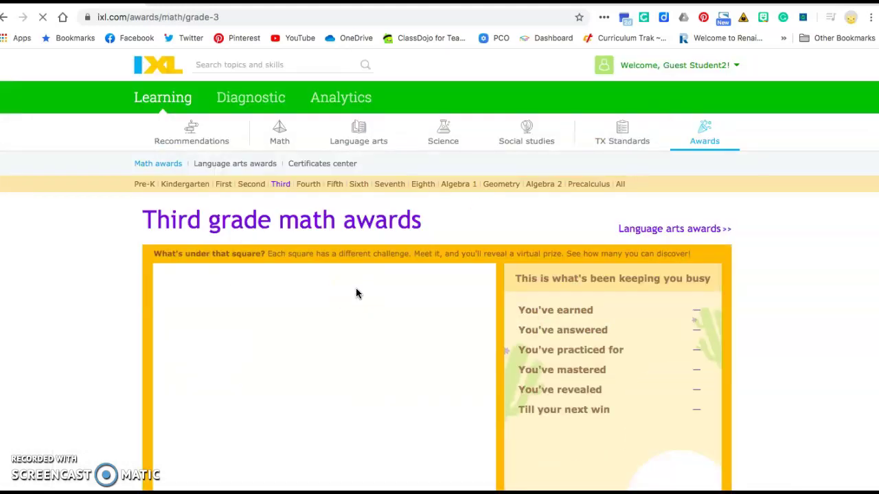
pyautogui.scroll(-2, 357, 293)
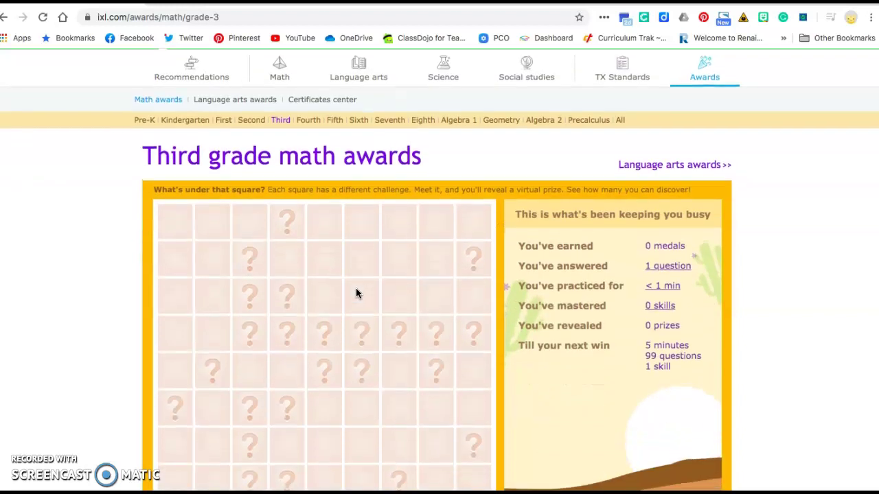
pyautogui.scroll(-2, 356, 293)
pyautogui.moveTo(356, 293)
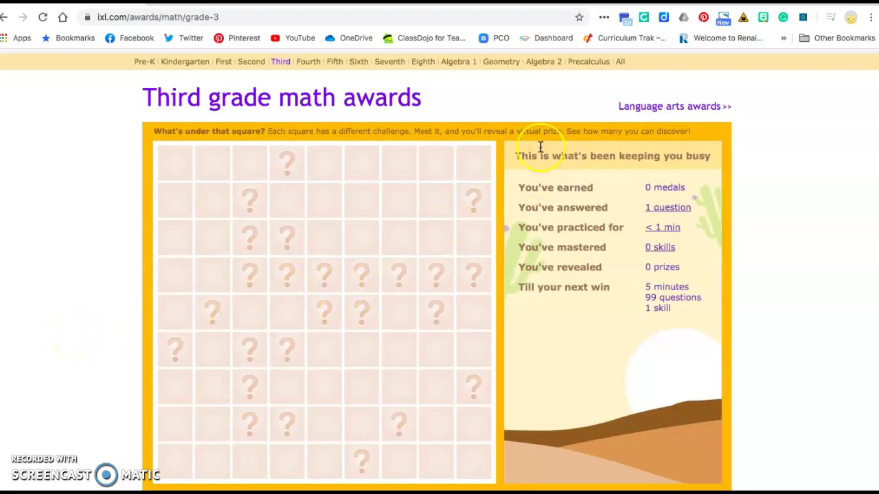
pyautogui.scroll(4, 529, 124)
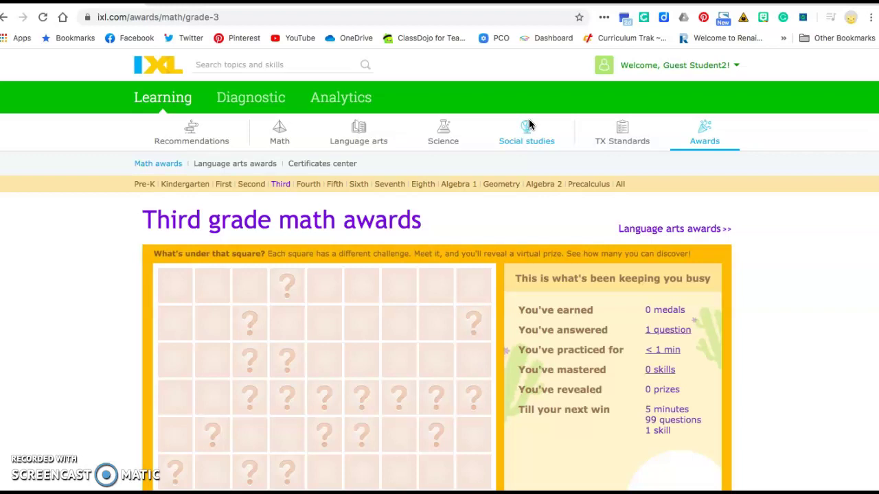
# Step: Switch between the Learning recommendations and the Diagnostic levels page, finishing on Diagnostic
pyautogui.click(160, 105)
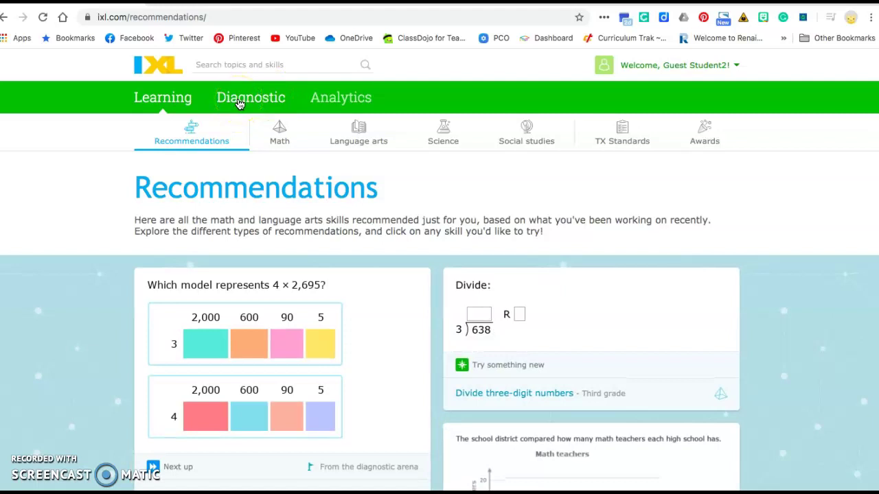
pyautogui.click(239, 103)
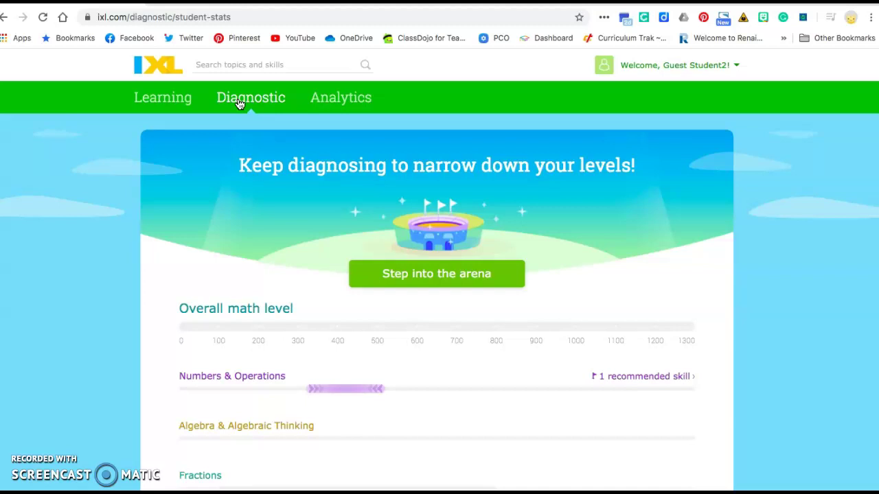
pyautogui.click(160, 102)
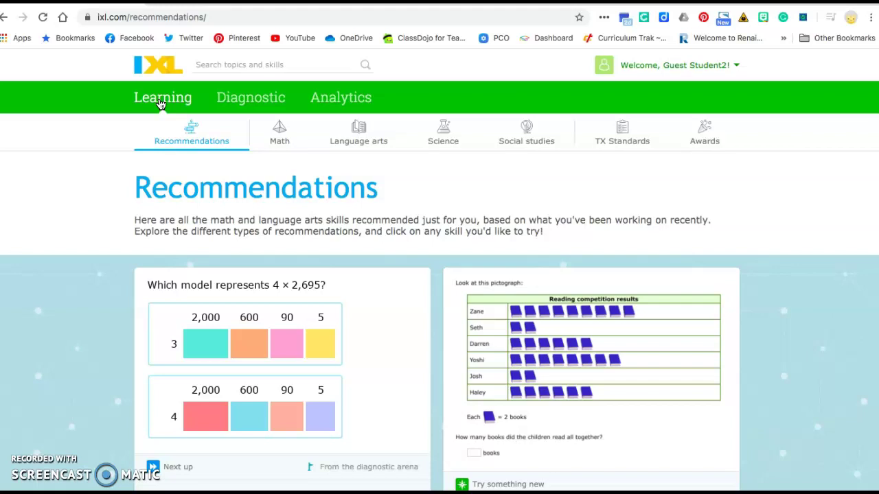
pyautogui.click(253, 99)
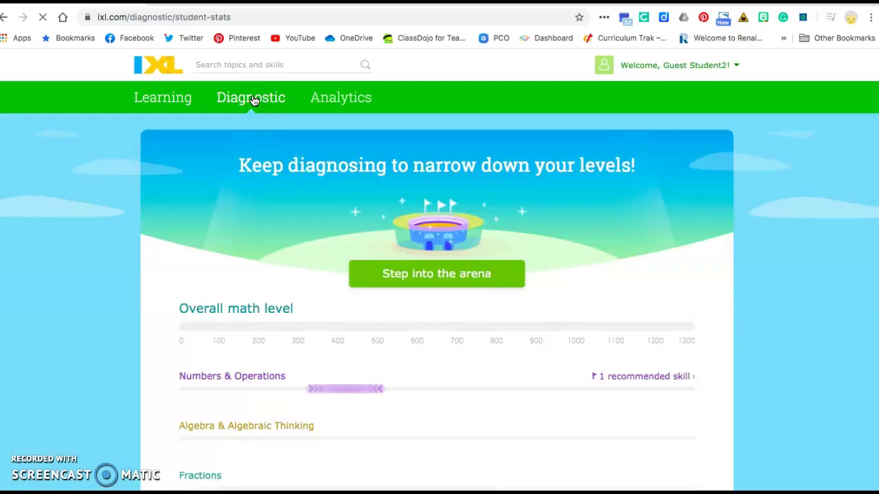
pyautogui.click(211, 257)
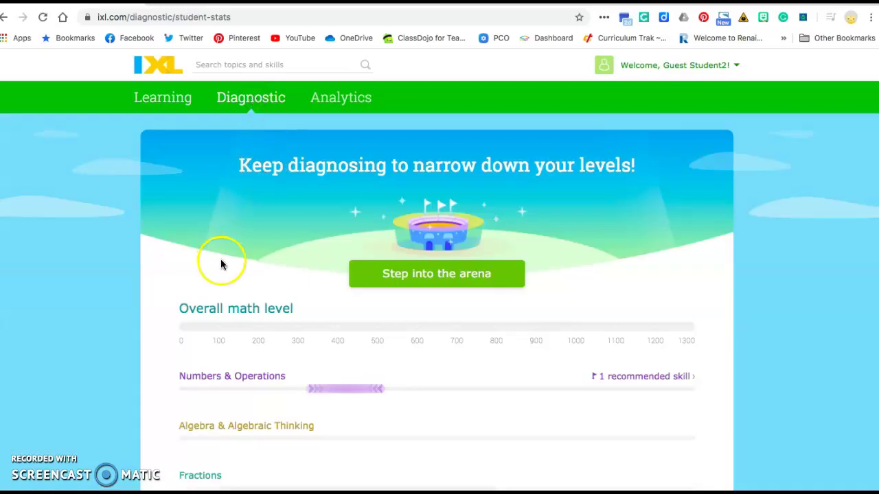
pyautogui.scroll(-3, 275, 271)
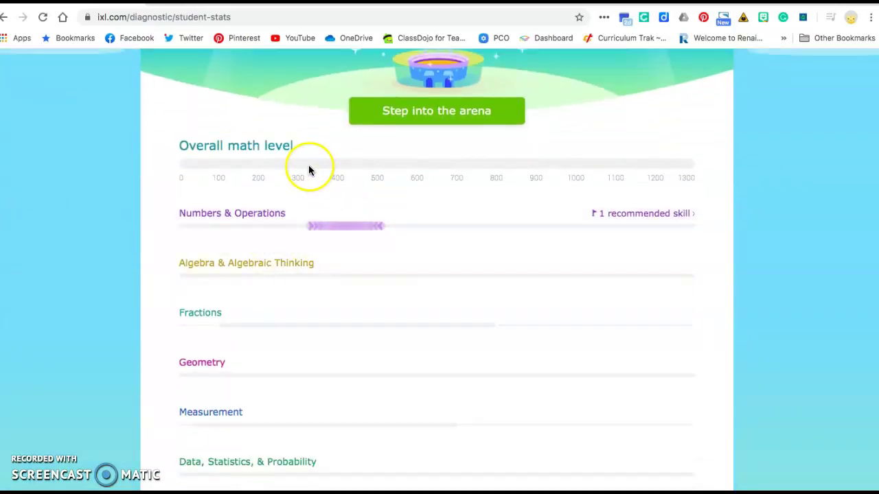
pyautogui.moveTo(335, 232)
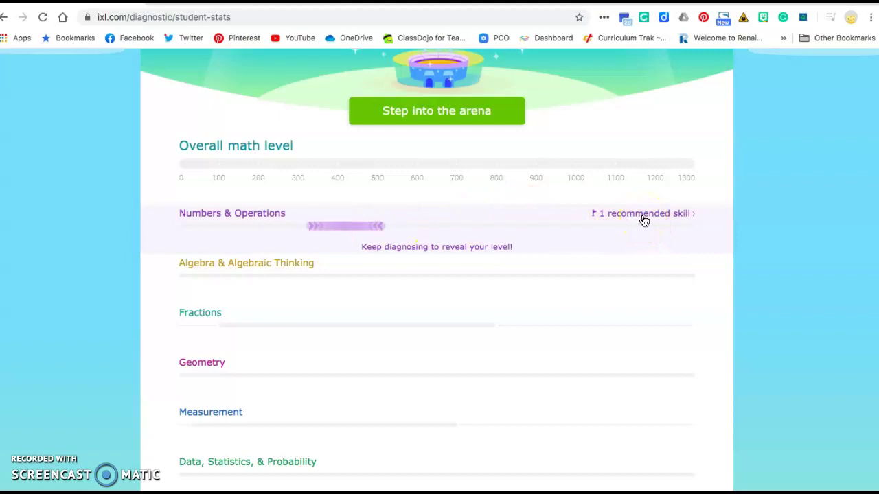
pyautogui.scroll(2, 644, 221)
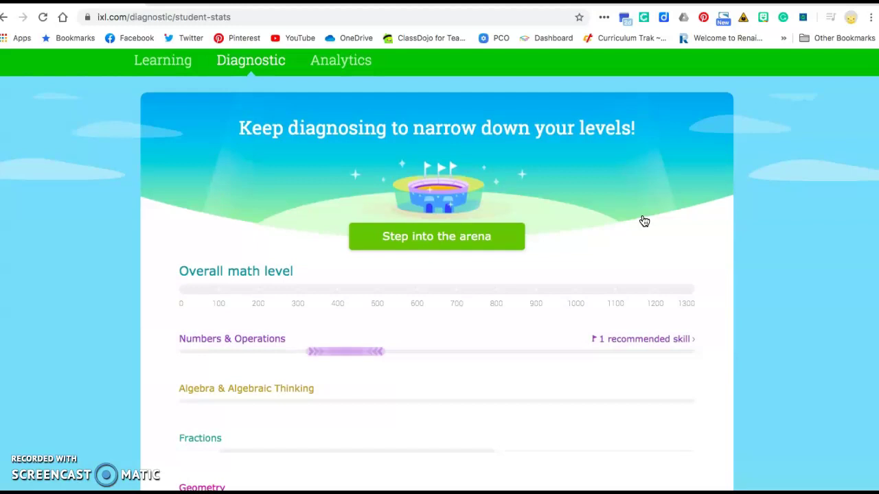
pyautogui.scroll(1, 644, 222)
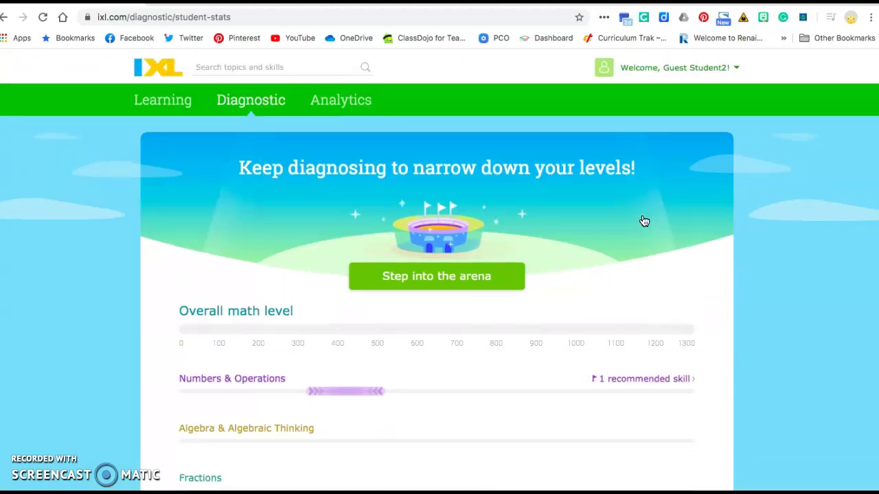
# Step: Leave the diagnostic stats for the Learning Recommendations page
pyautogui.click(148, 95)
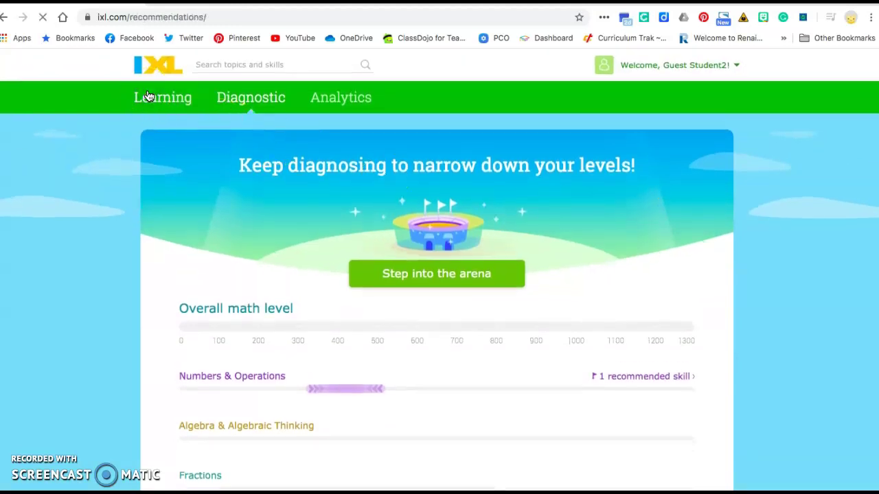